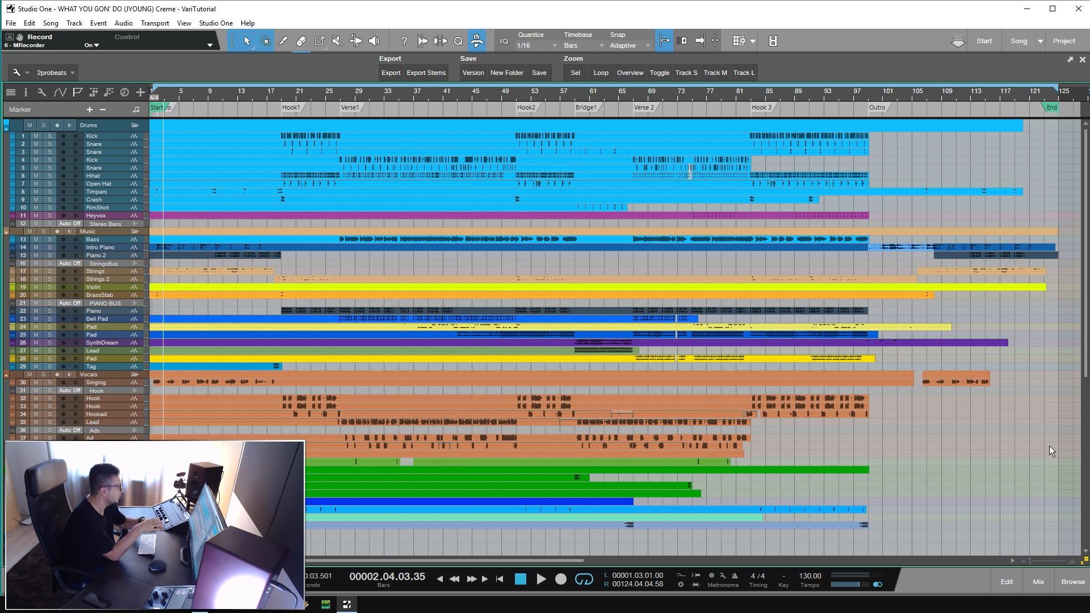
# - Show the expanded mixer with inserts and sends and look through the channels of the whole song
pyautogui.click(896, 452)
pyautogui.press('F3')
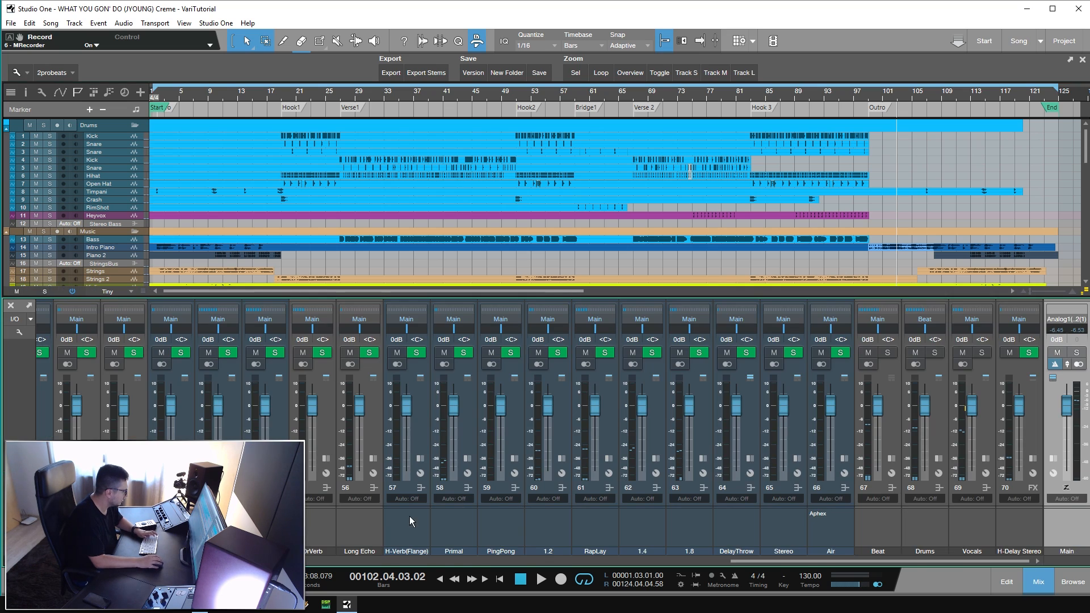
pyautogui.hotkey('shift', 'F3')
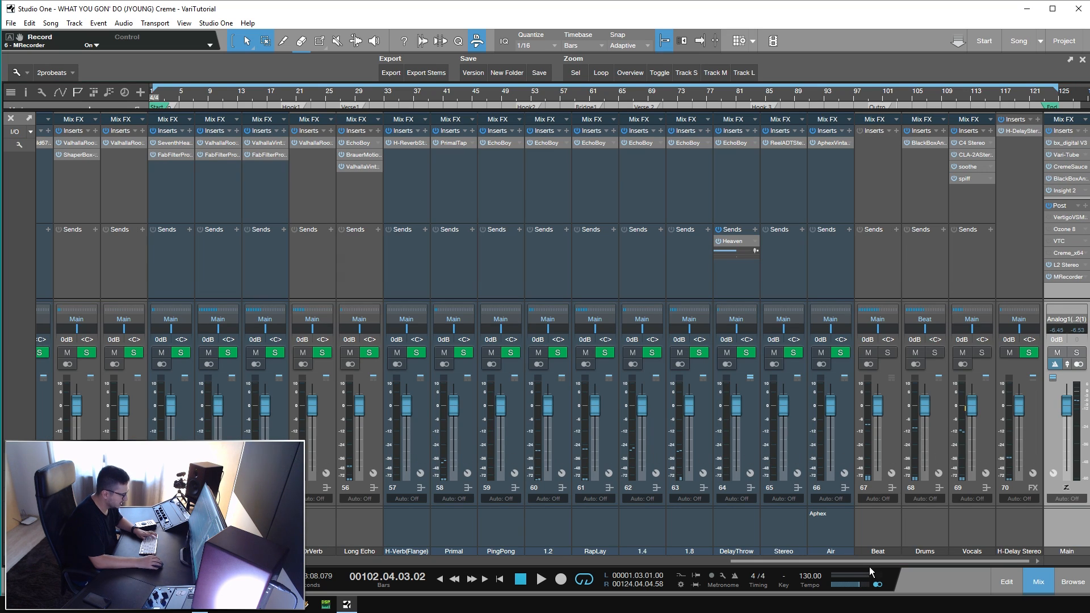
pyautogui.moveTo(872, 561); pyautogui.dragTo(937, 568)
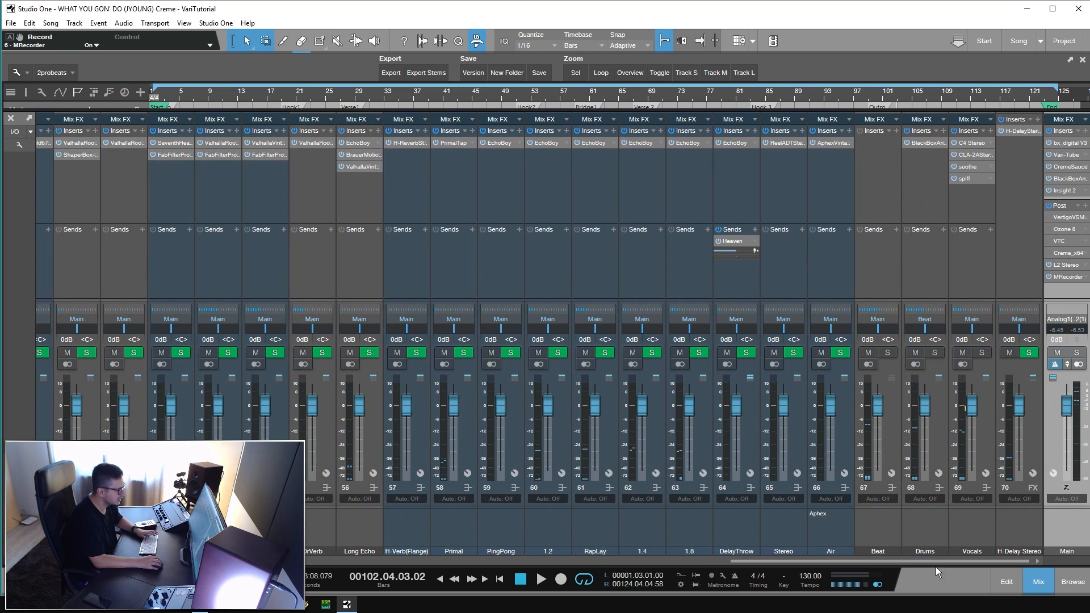
pyautogui.moveTo(1007, 567); pyautogui.dragTo(364, 565)
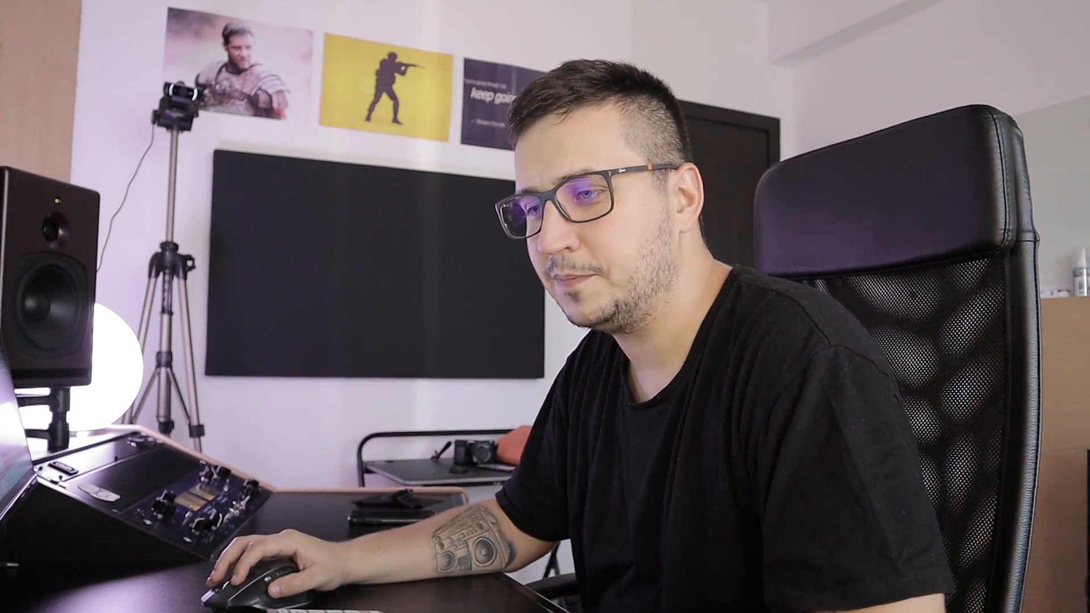
# - Play the song from its start in the arrangement, jumping ahead to about bar 9, the Bridge1 section and Verse 2
pyautogui.press('F3')
pyautogui.press('space')
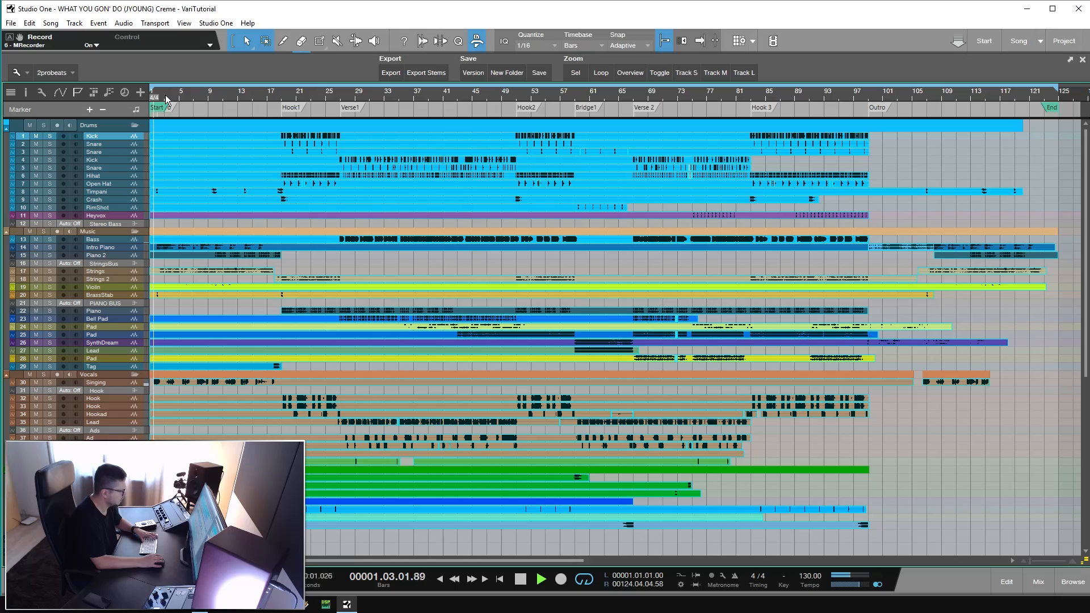
pyautogui.press('space')
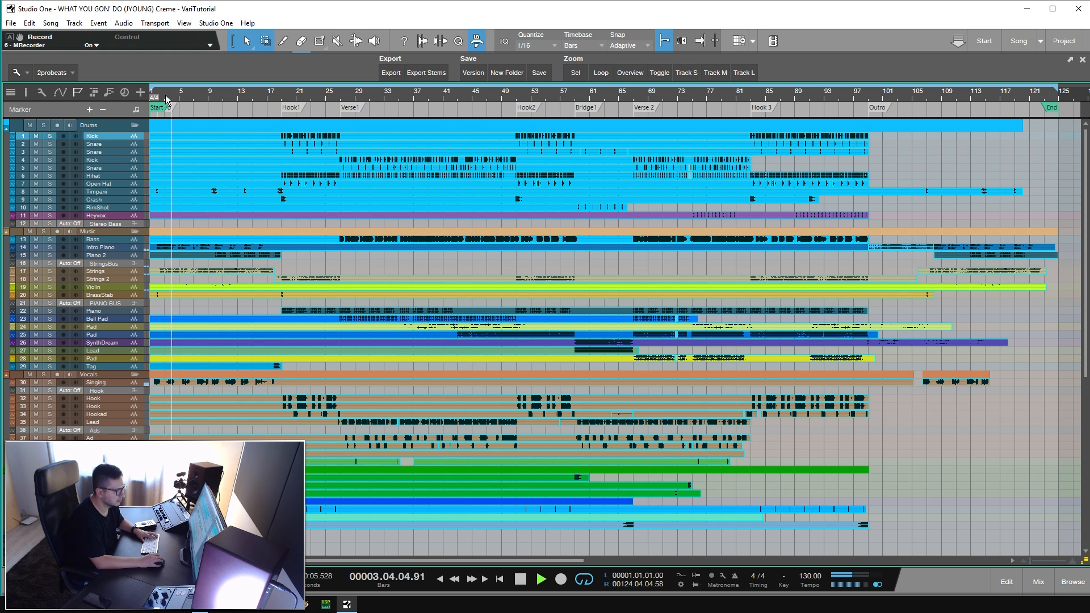
pyautogui.click(212, 97)
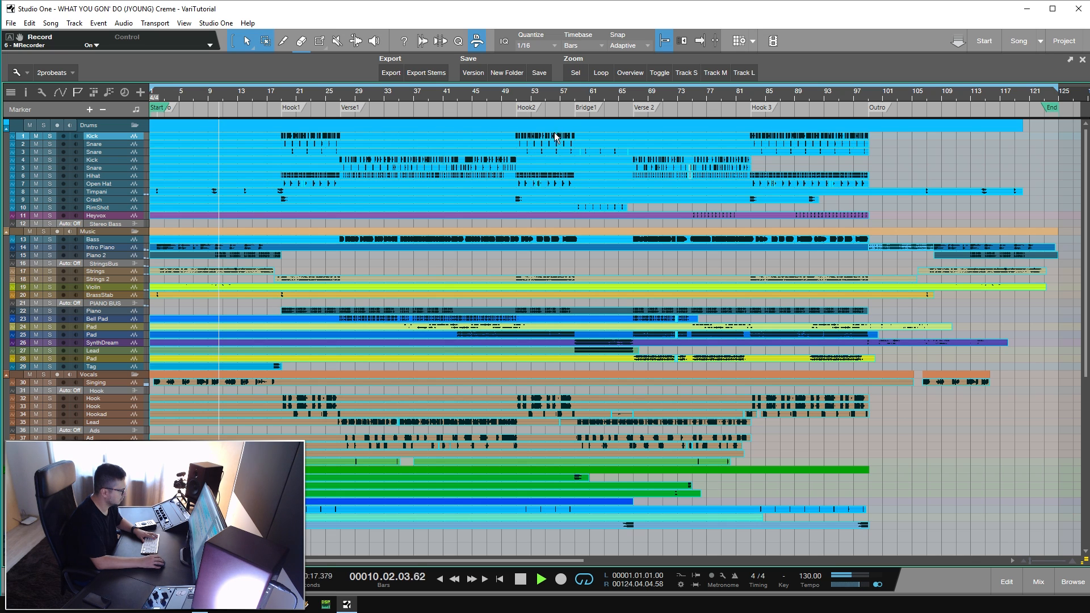
pyautogui.click(573, 95)
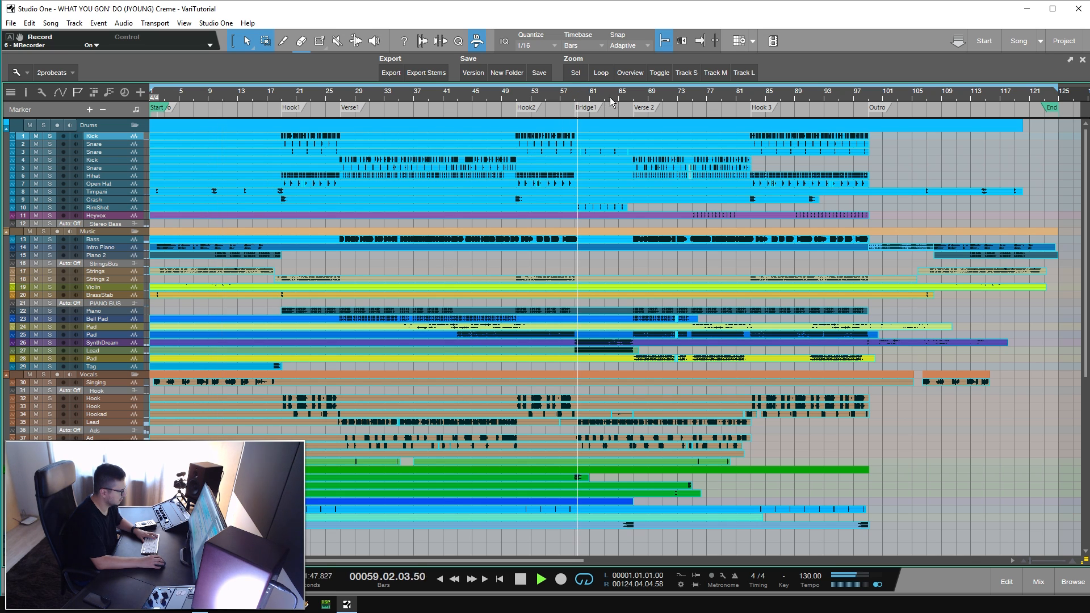
pyautogui.click(634, 95)
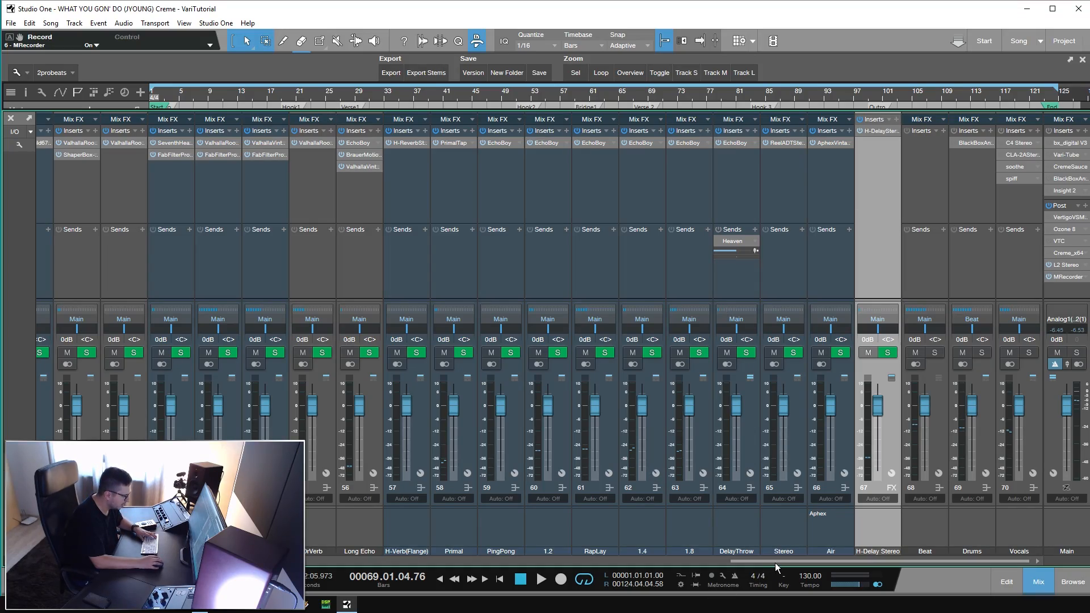
# - Examine the reverb and delay effect channels in the mixer, from R1 and R2 through Heaven and VintagePlate2 to the echo channels
pyautogui.moveTo(777, 567); pyautogui.dragTo(653, 559)
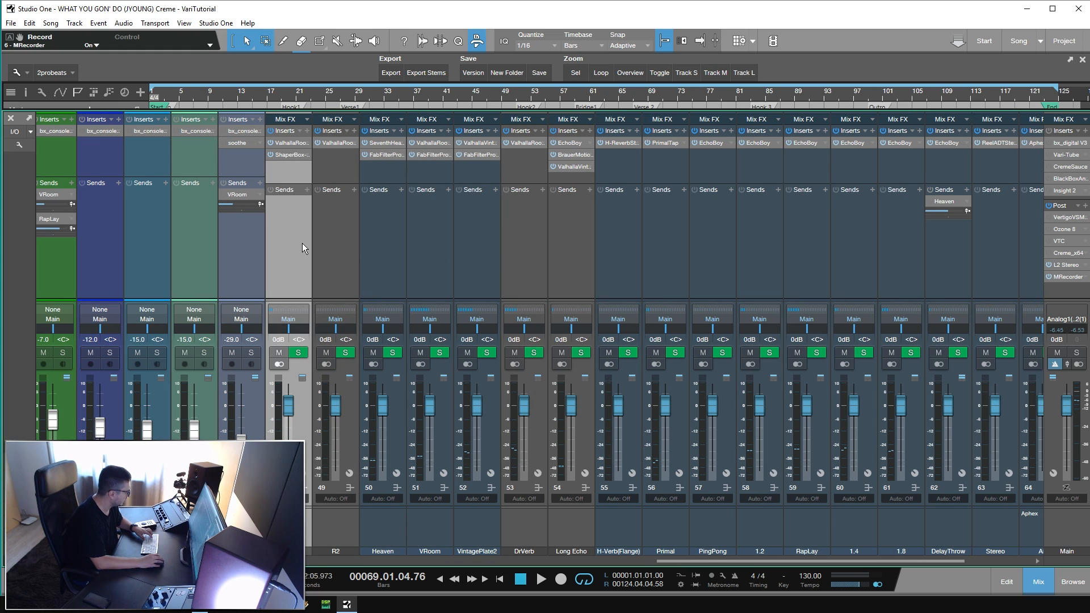
pyautogui.click(341, 233)
pyautogui.click(383, 250)
pyautogui.click(449, 293)
pyautogui.click(495, 297)
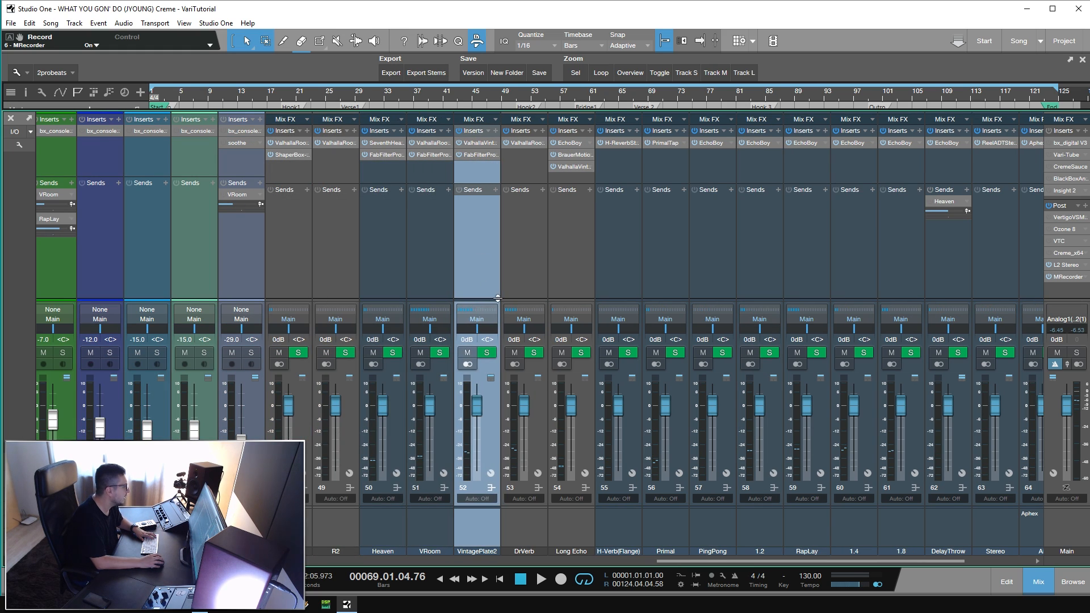
pyautogui.click(531, 339)
pyautogui.click(612, 240)
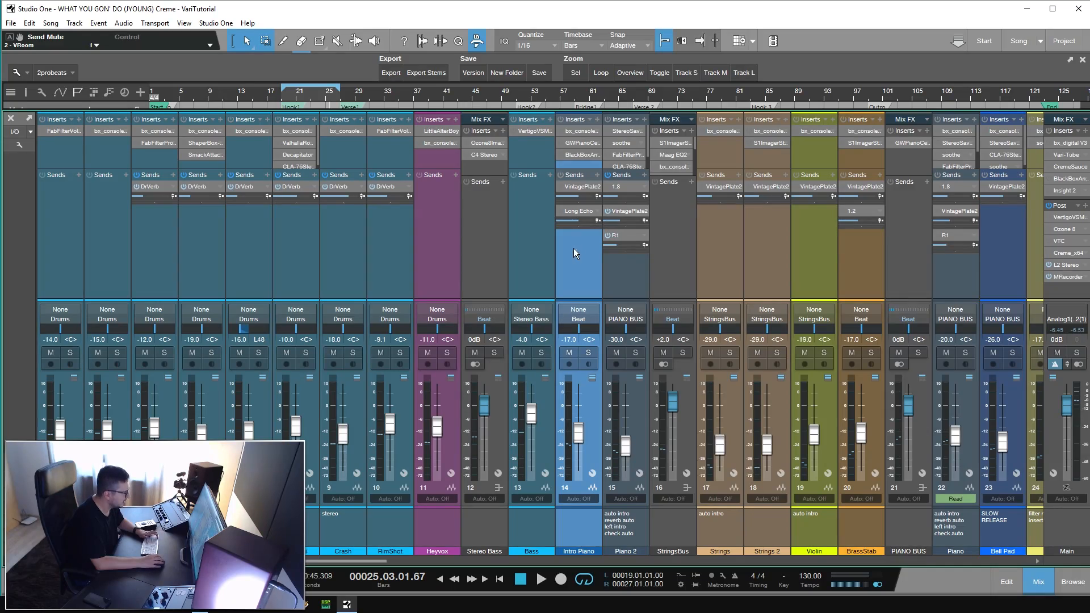
# - Inspect the plugins behind the Intro Piano's Long Echo send, including ValhallaVintageVerb, and take Intro Piano out of solo
pyautogui.doubleClick(578, 210)
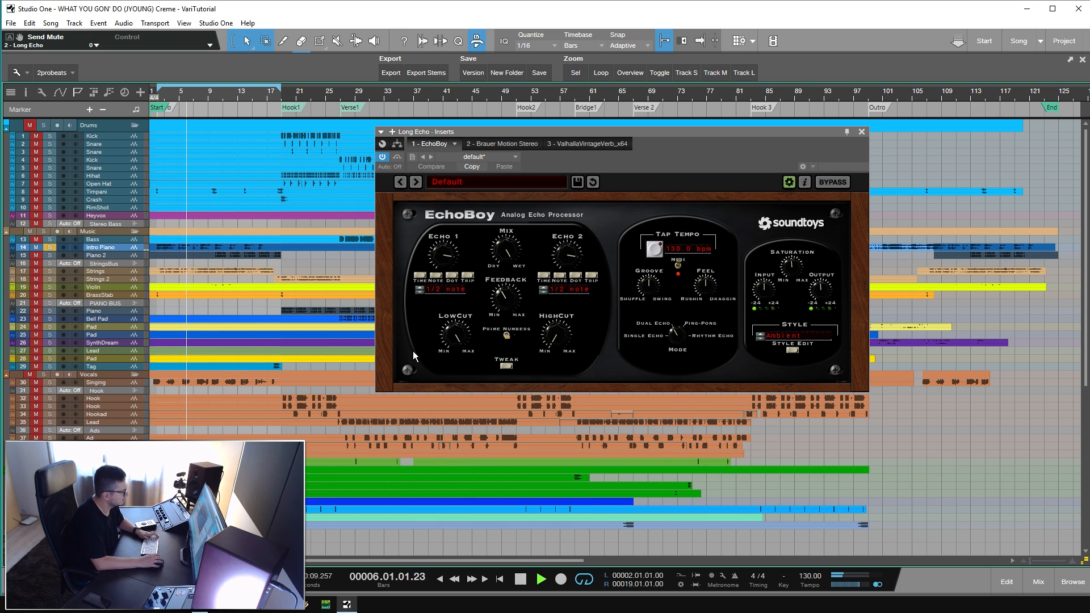
pyautogui.press('F3')
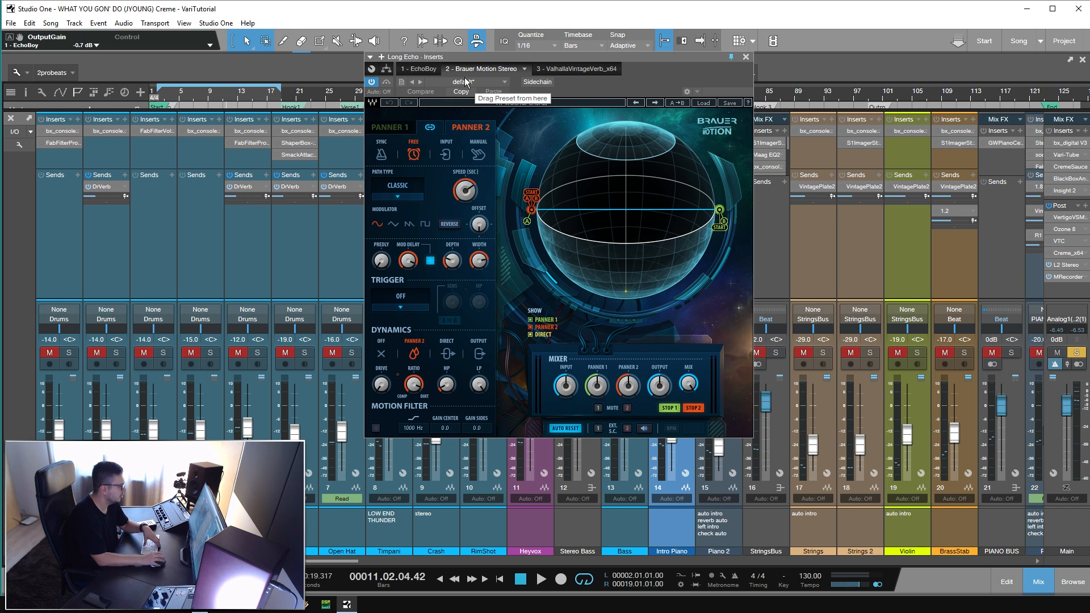
pyautogui.click(574, 69)
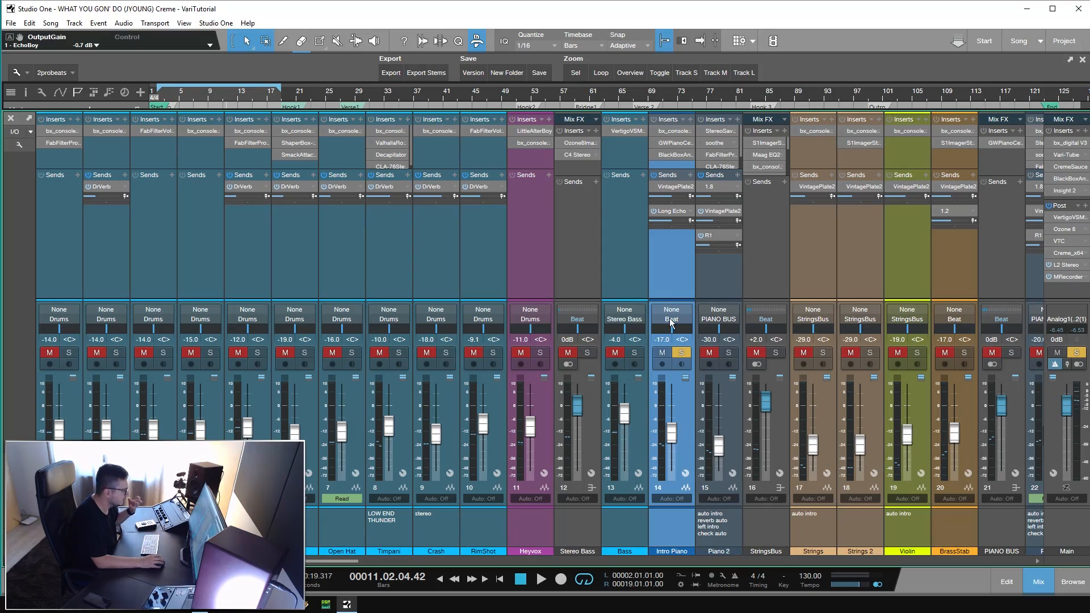
pyautogui.click(683, 353)
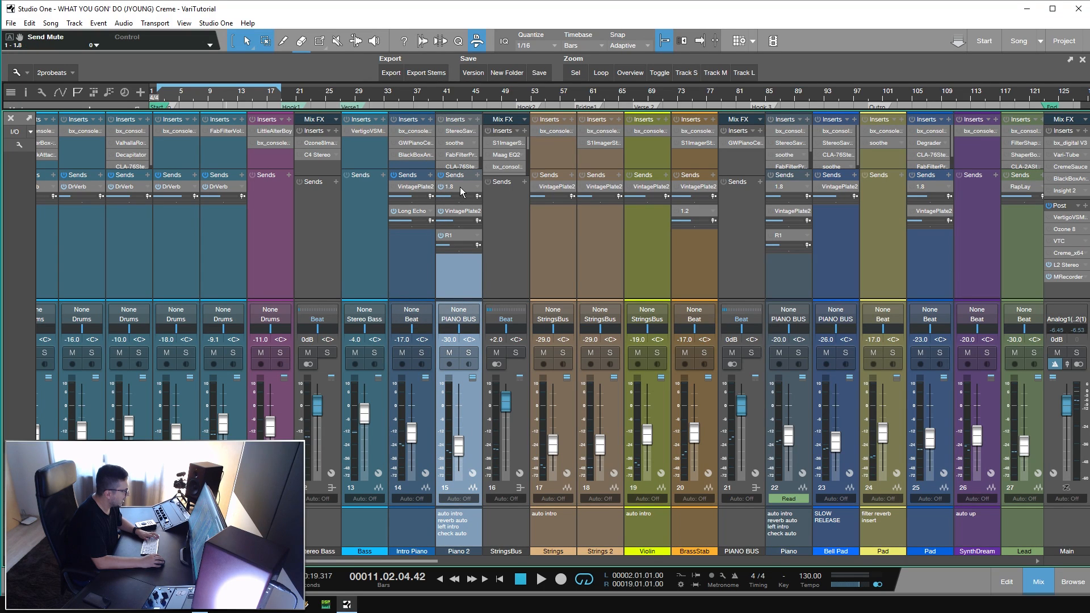
# - Open the EchoBoy delay behind Piano 2's 1.8 send and play the intro with Piano 2 soloed
pyautogui.doubleClick(460, 186)
pyautogui.press('F3')
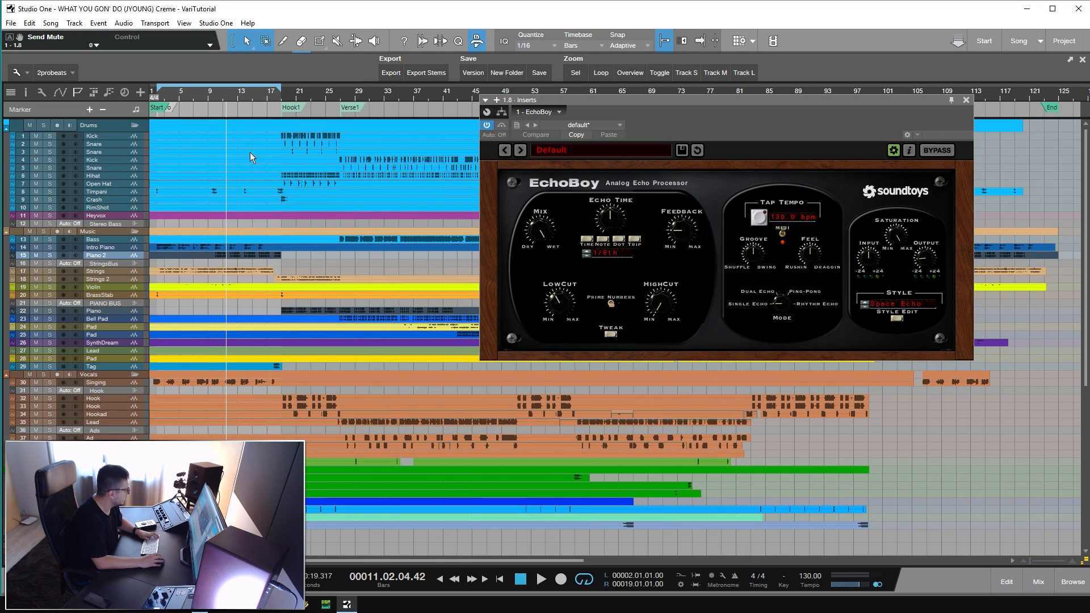
pyautogui.press('space')
pyautogui.click(49, 255)
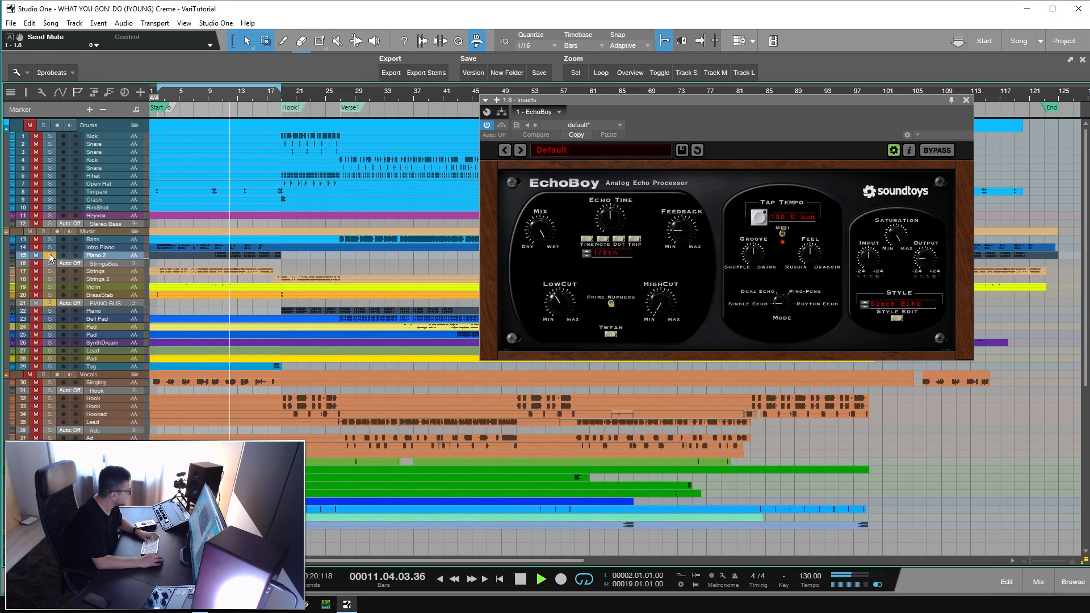
pyautogui.moveTo(926, 258); pyautogui.dragTo(937, 267)
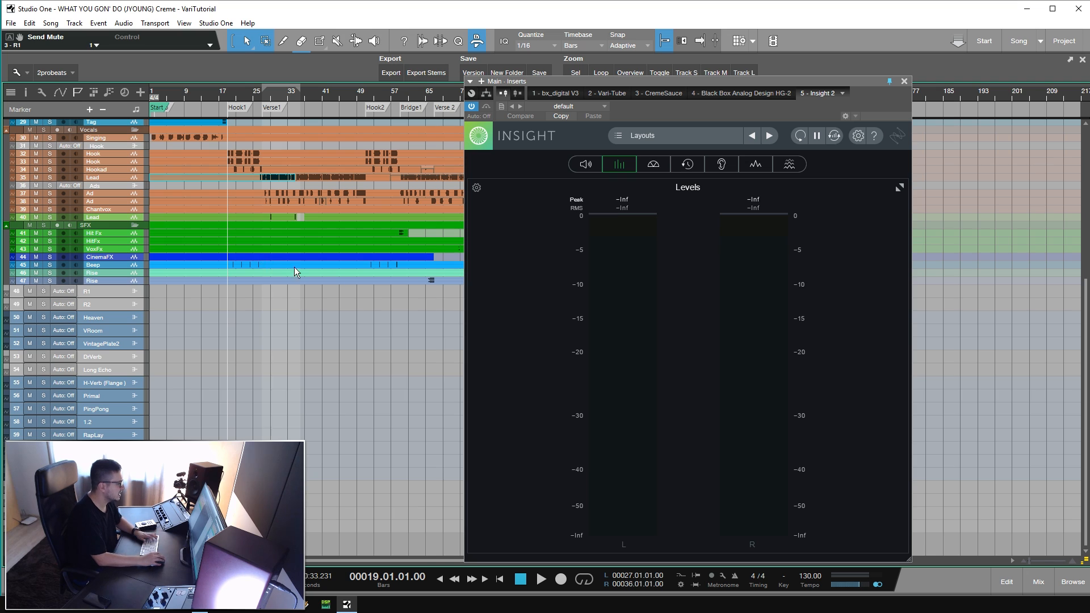
# - Play the song into Verse 1 while checking the Insight 2 levels, and bring the effect channels into view in the mixer
pyautogui.press('space')
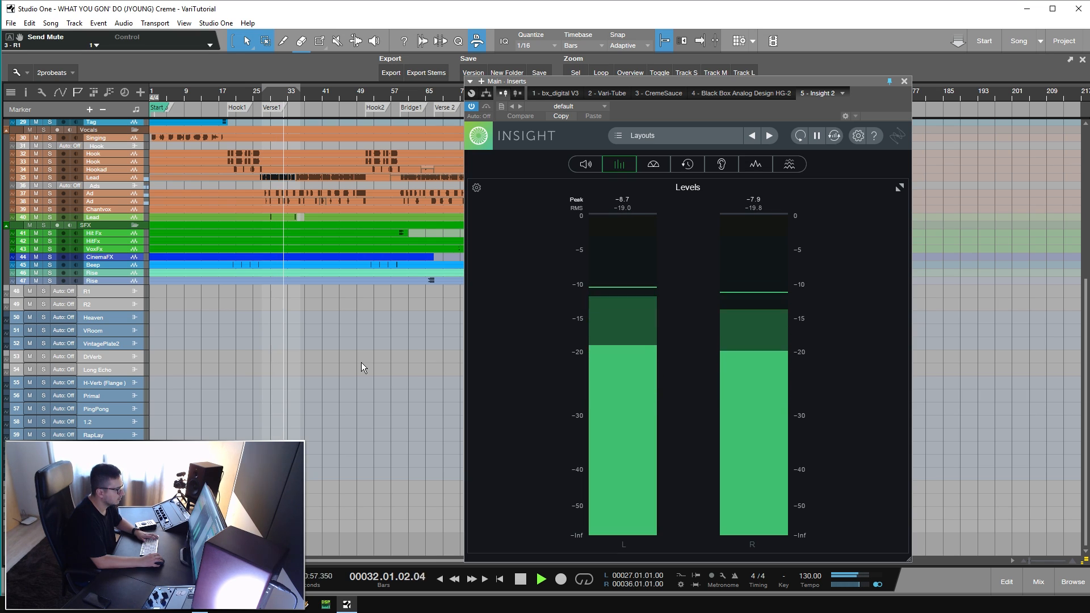
pyautogui.press('space')
pyautogui.press('F3')
pyautogui.moveTo(398, 560); pyautogui.dragTo(710, 562)
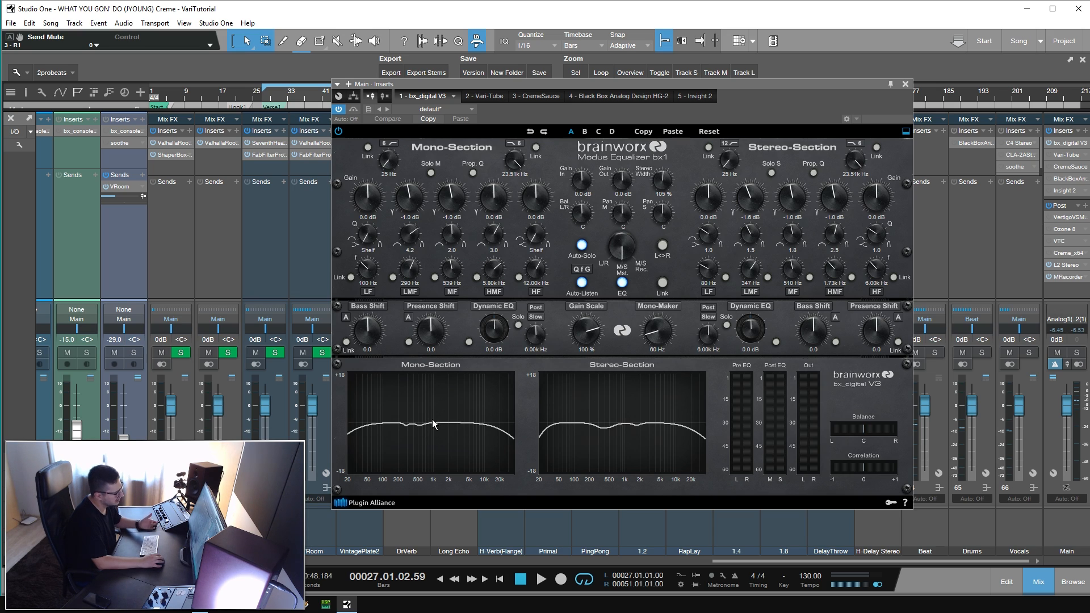
# - Play Verse 1 and audition the mono LMF and MF band frequencies in the main bus's bx_digital V3
pyautogui.press('space')
pyautogui.click(413, 274)
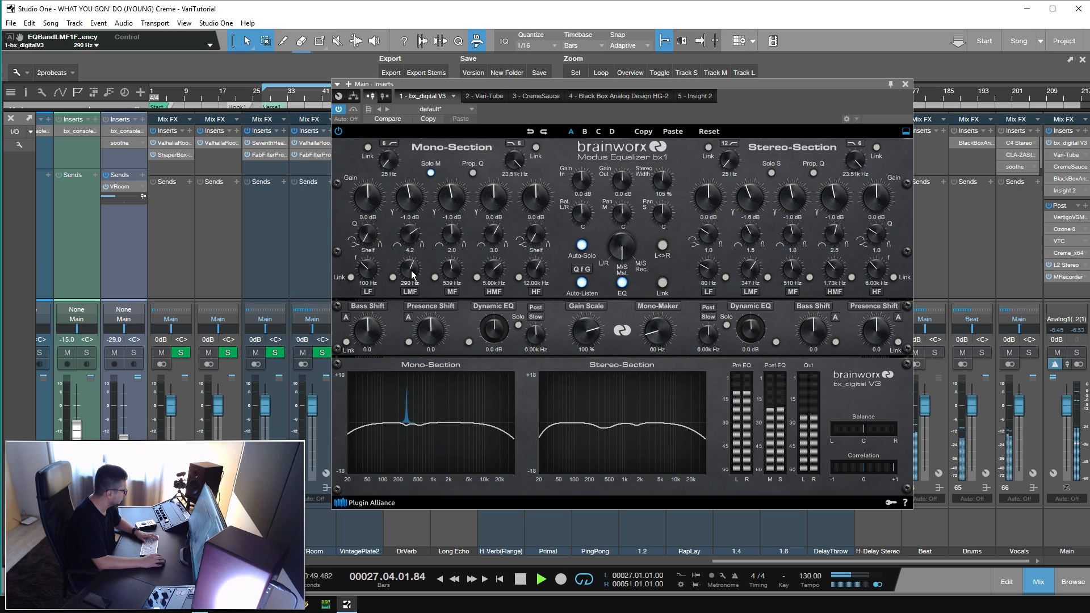
pyautogui.moveTo(452, 272); pyautogui.dragTo(457, 274)
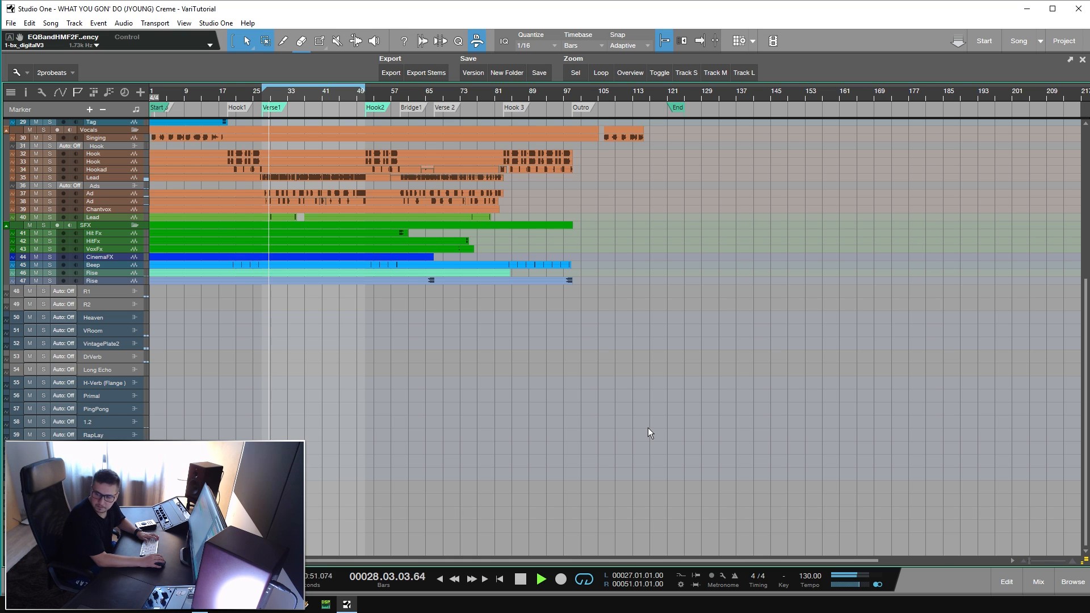
pyautogui.press('F3')
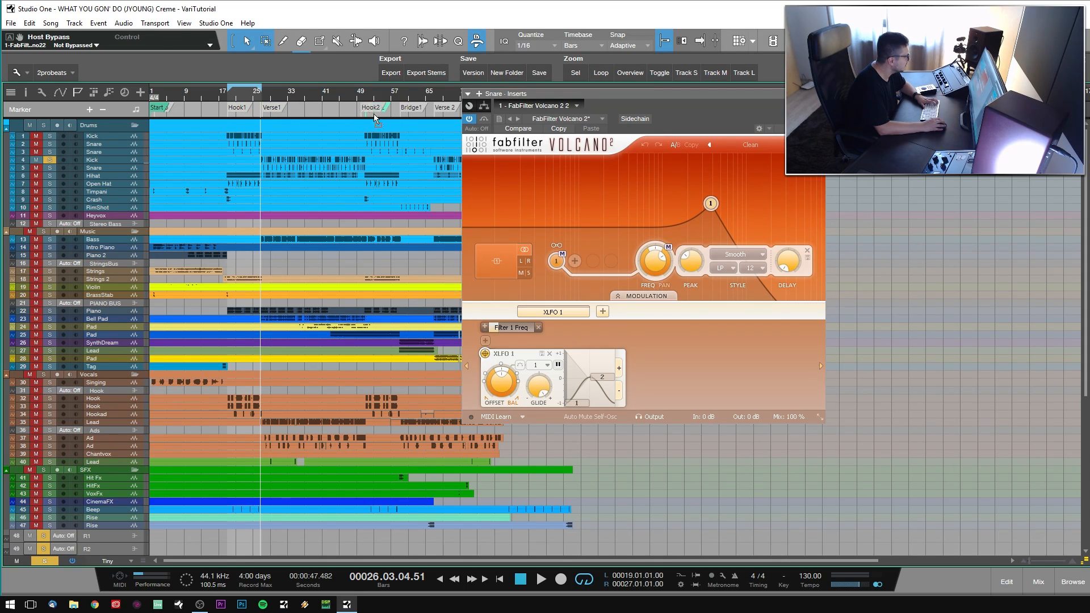
# - Play Verse 1 with the track 4 Kick soloed and bring its bx_console SSL 4000 E plugin fully into view
pyautogui.press('space')
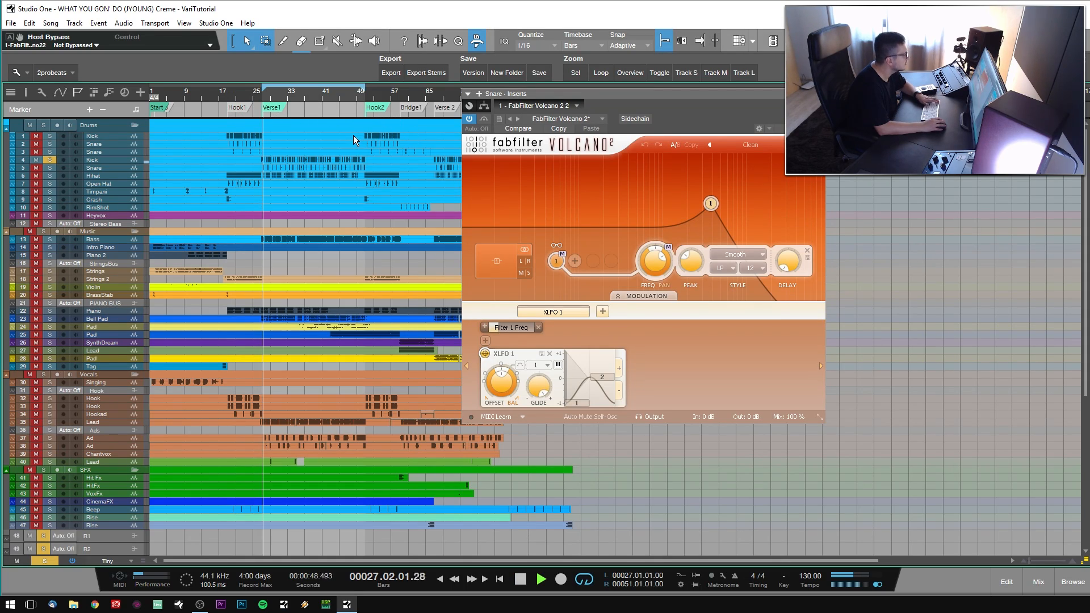
pyautogui.press('F3')
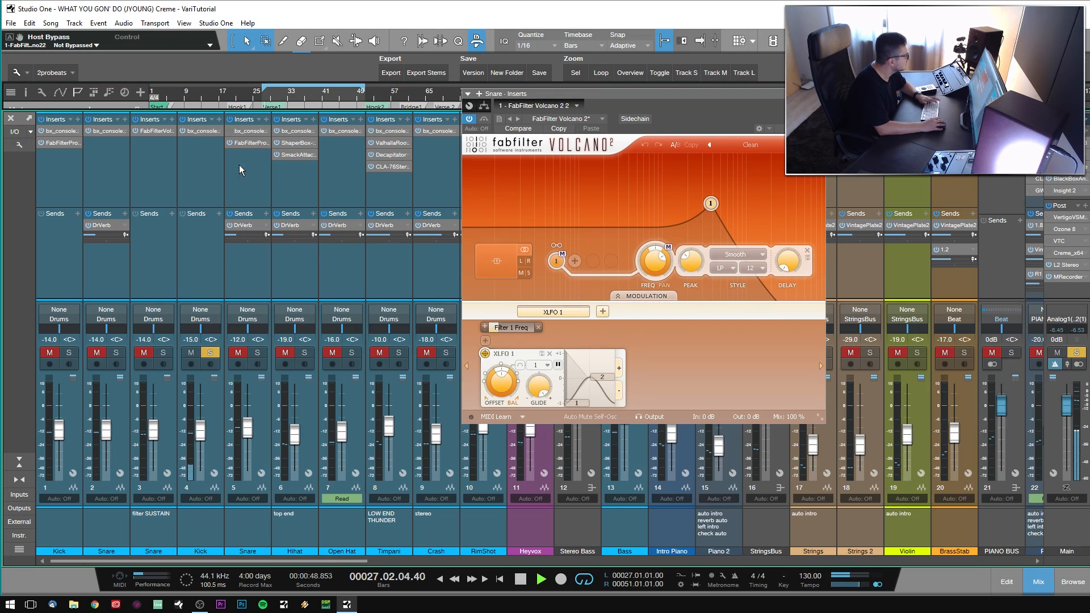
pyautogui.click(197, 133)
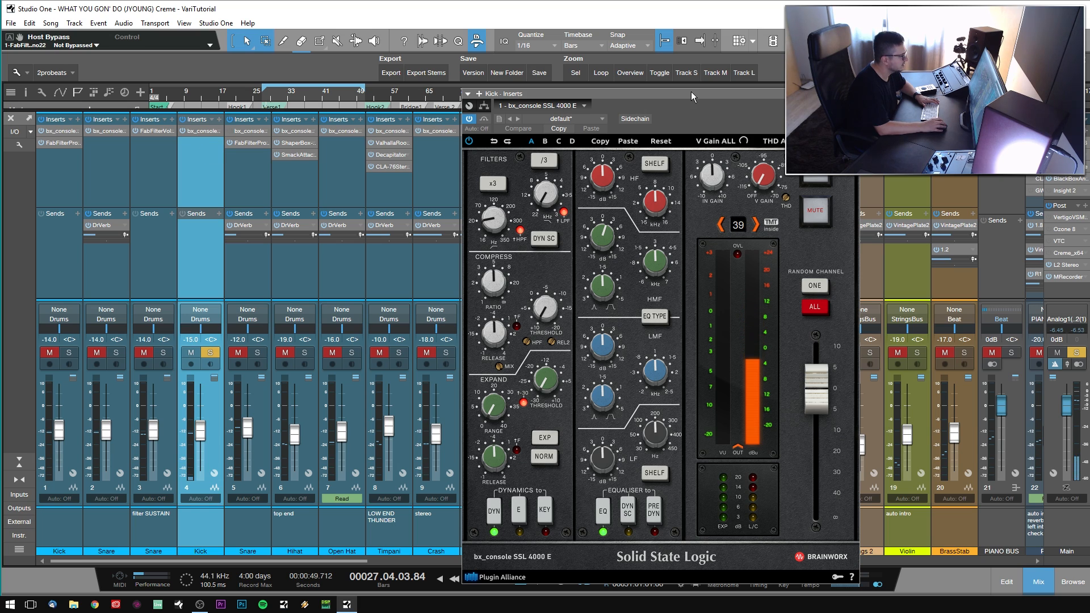
pyautogui.moveTo(695, 96); pyautogui.dragTo(485, 68)
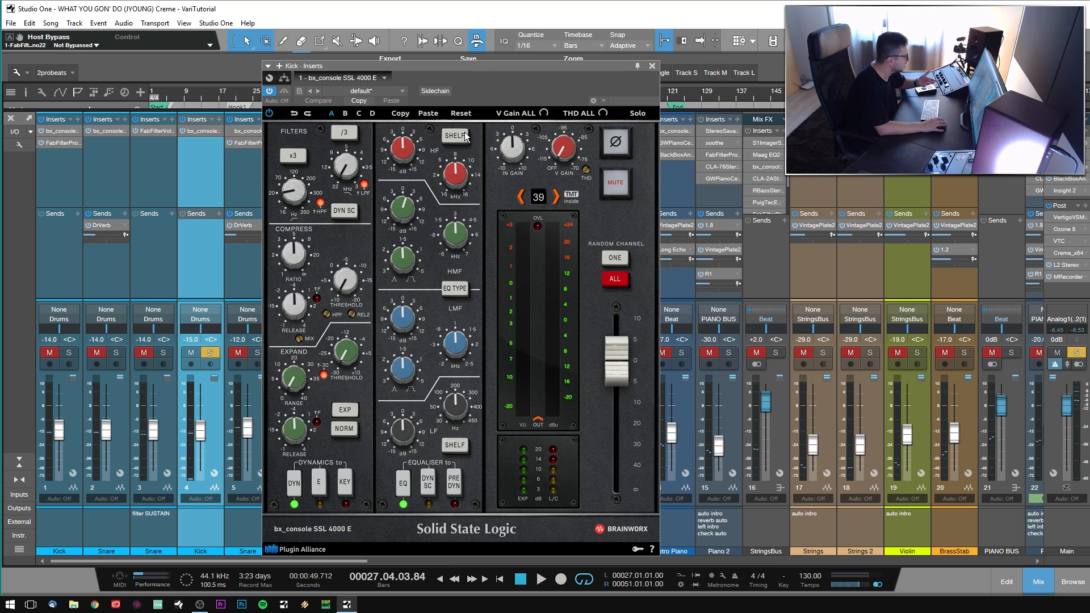
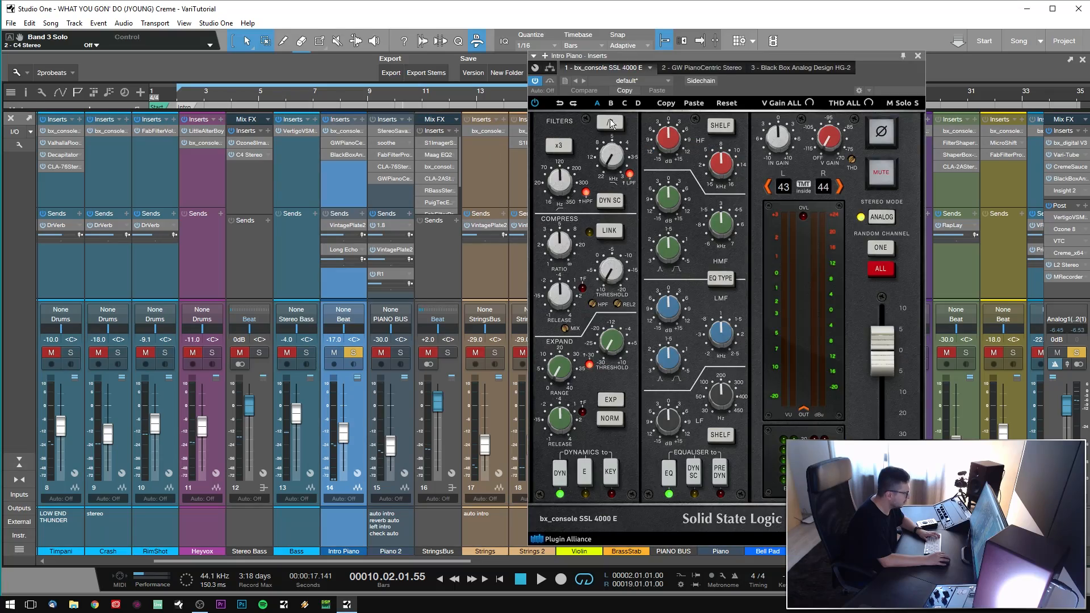
# - Audition the soloed Intro Piano through its GW PianoCentric Piano control and its Black Box HG-2 plugin
pyautogui.moveTo(697, 57); pyautogui.dragTo(651, 56)
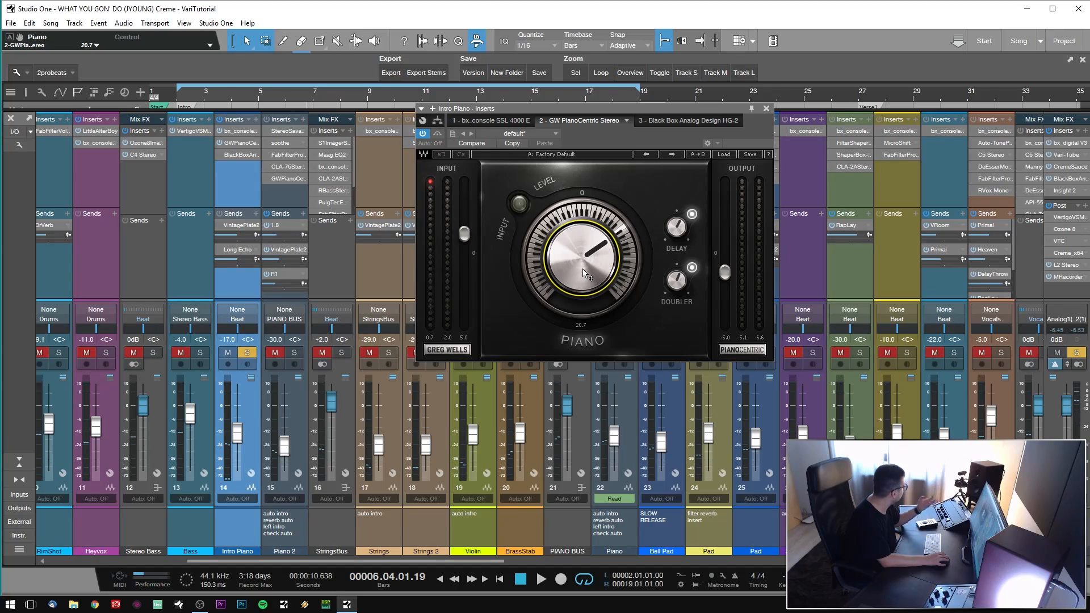
pyautogui.press('space')
pyautogui.moveTo(585, 273)
pyautogui.mouseDown()
pyautogui.moveTo(585, 353)
pyautogui.moveTo(585, 290)
pyautogui.mouseUp()
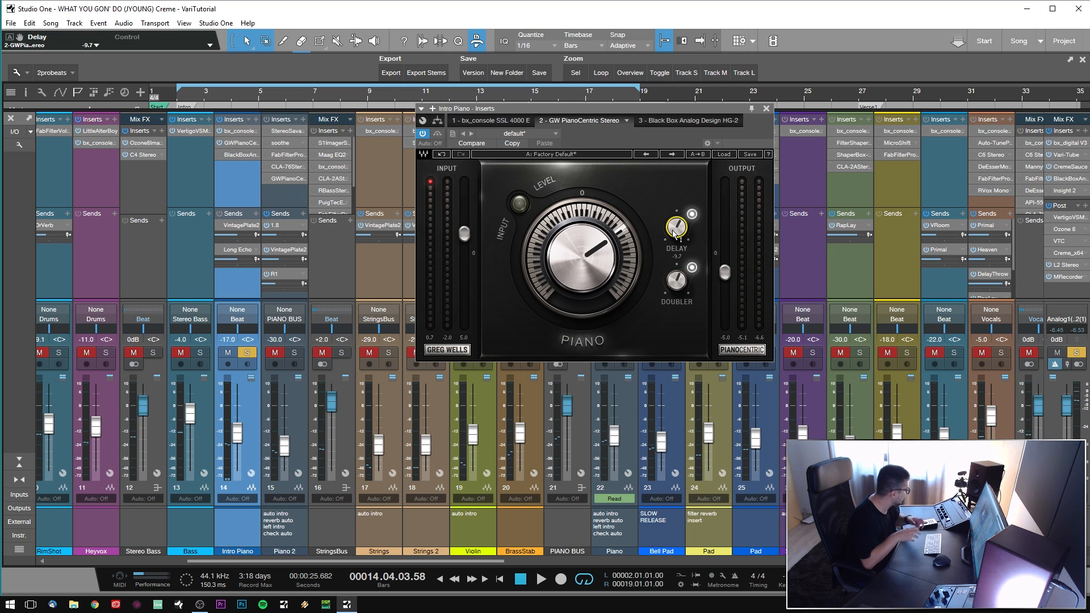
pyautogui.press('space')
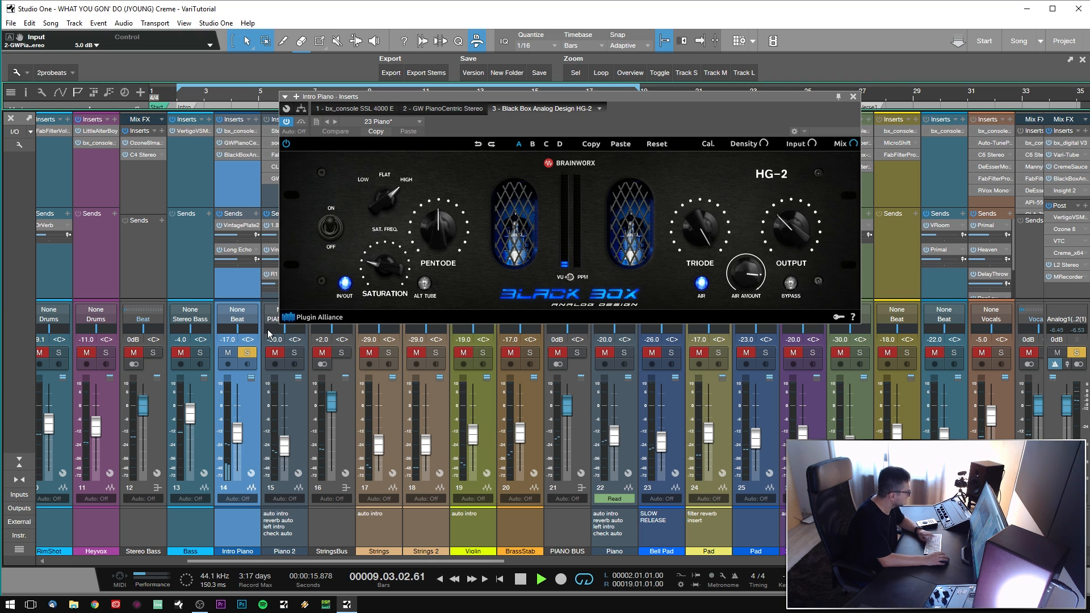
pyautogui.press('space')
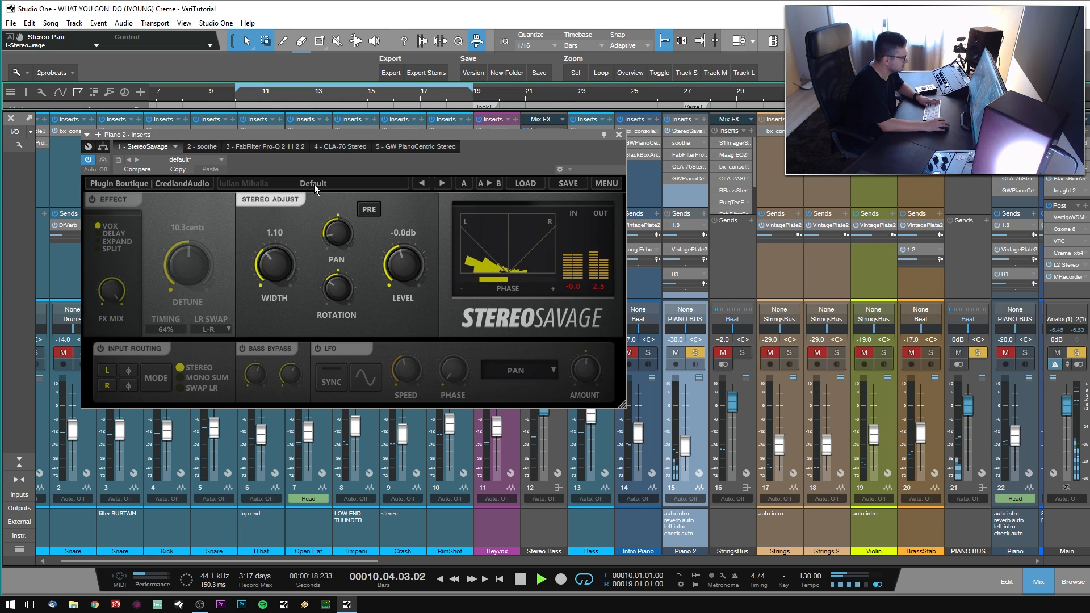
# - Enable the VintagePlate2 and R1 sends on the Piano 2 channel, close its StereoSavage plugin and stop playback
pyautogui.click(666, 249)
pyautogui.click(667, 274)
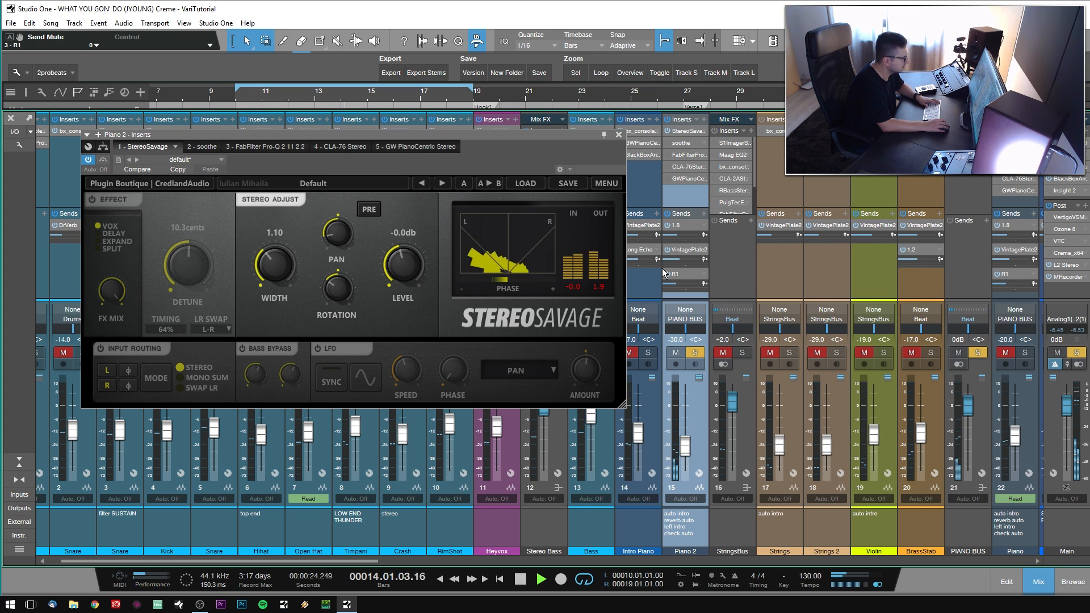
pyautogui.click(619, 135)
pyautogui.press('space')
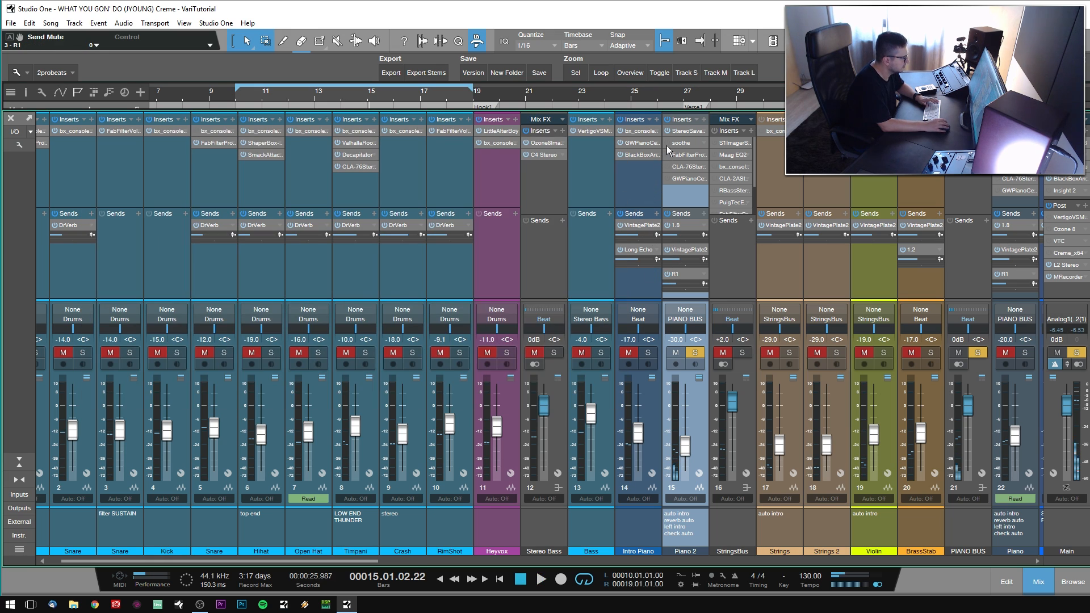
# - Play the soloed Piano 2 track while examining its soothe, FabFilter Pro-Q 2 and CLA-76 plugins
pyautogui.click(676, 142)
pyautogui.click(265, 147)
pyautogui.press('space')
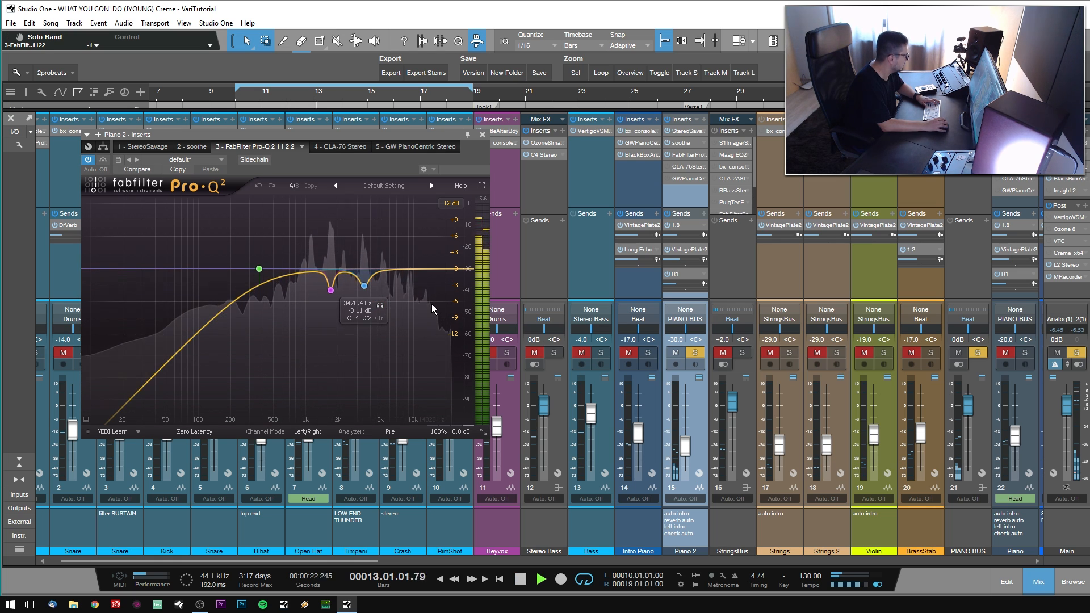
pyautogui.click(340, 147)
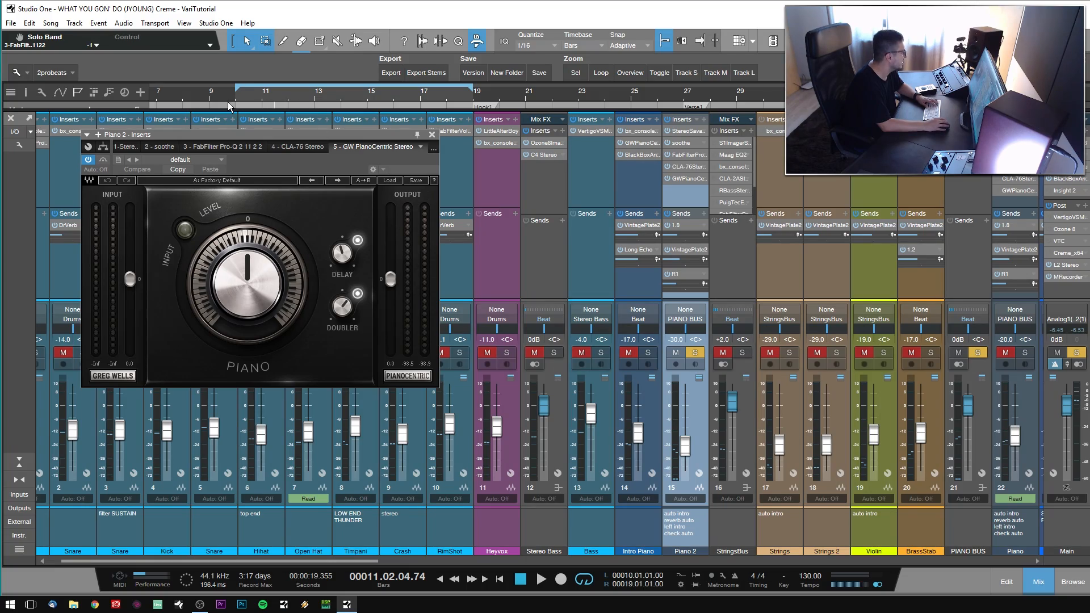
# - Play Piano 2 from bar 10, compare its GW PianoCentric bypassed and active, and close the plugin after stopping
pyautogui.click(237, 101)
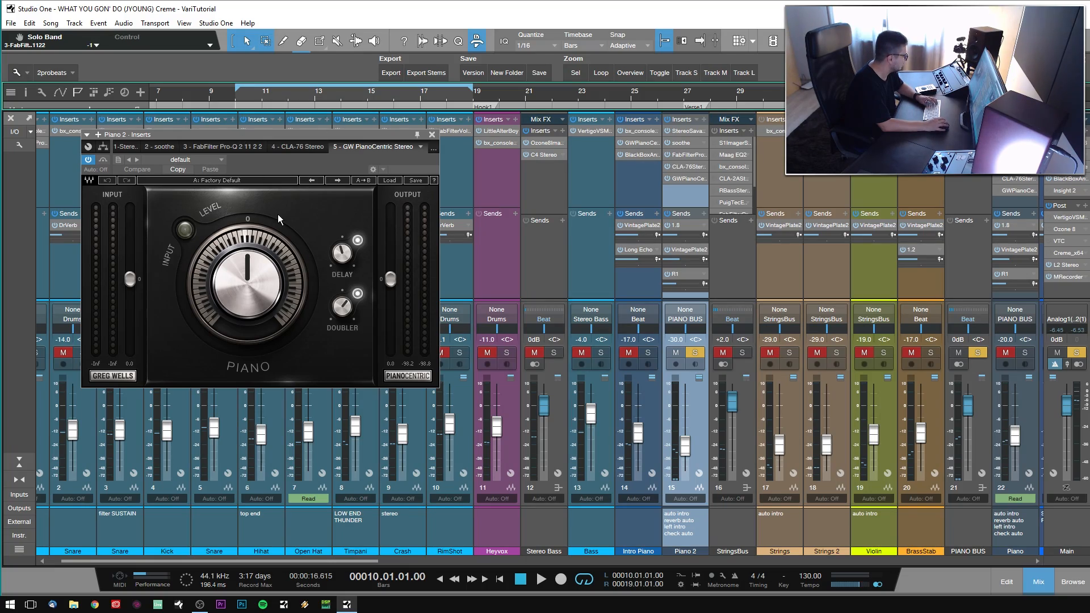
pyautogui.press('space')
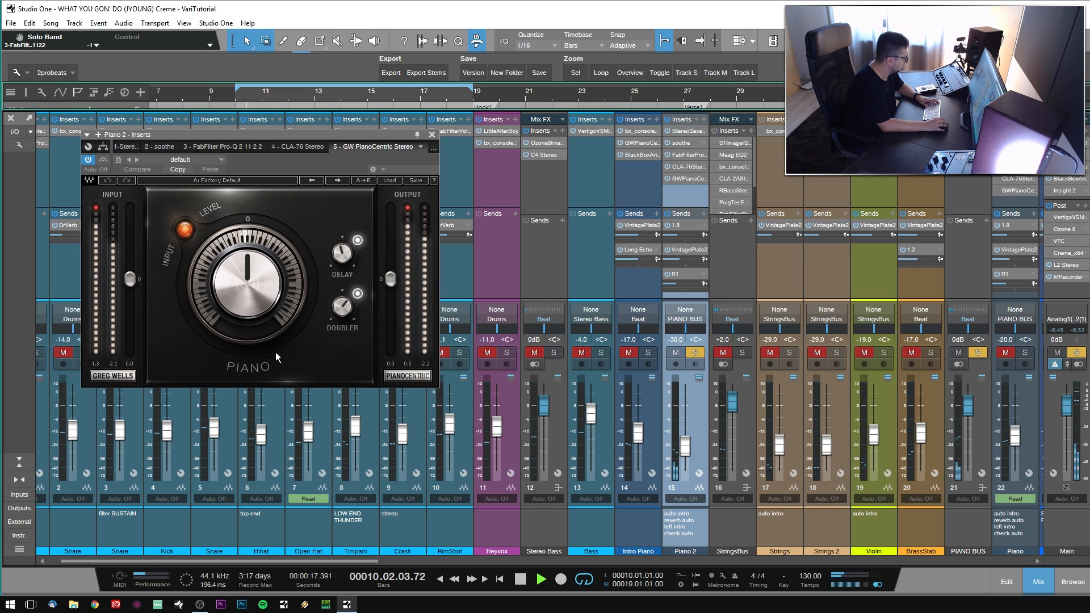
pyautogui.click(107, 160)
pyautogui.click(107, 160)
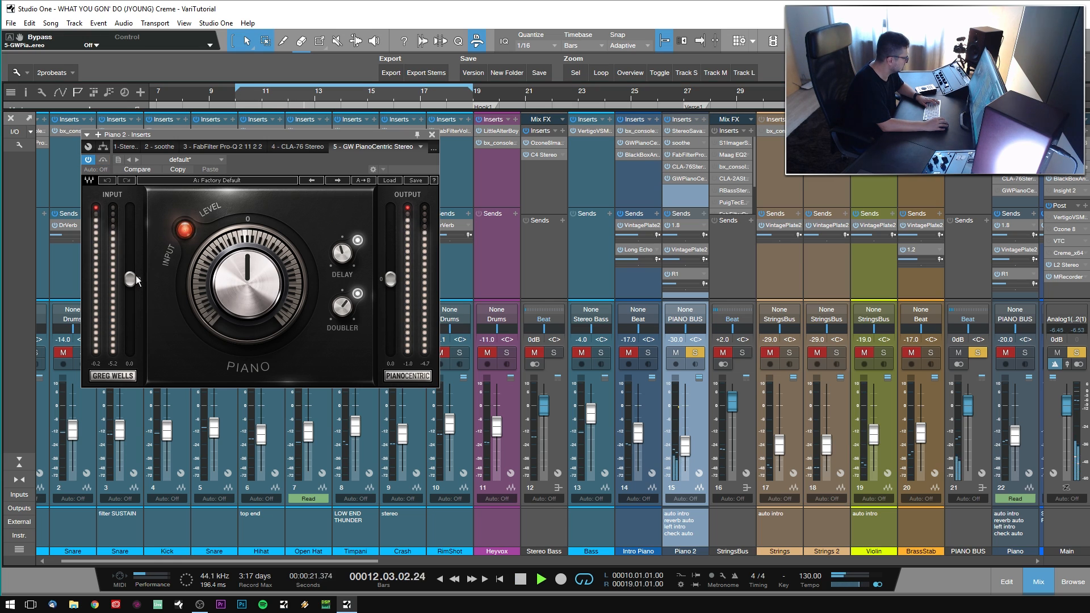
pyautogui.click(221, 285)
pyautogui.press('space')
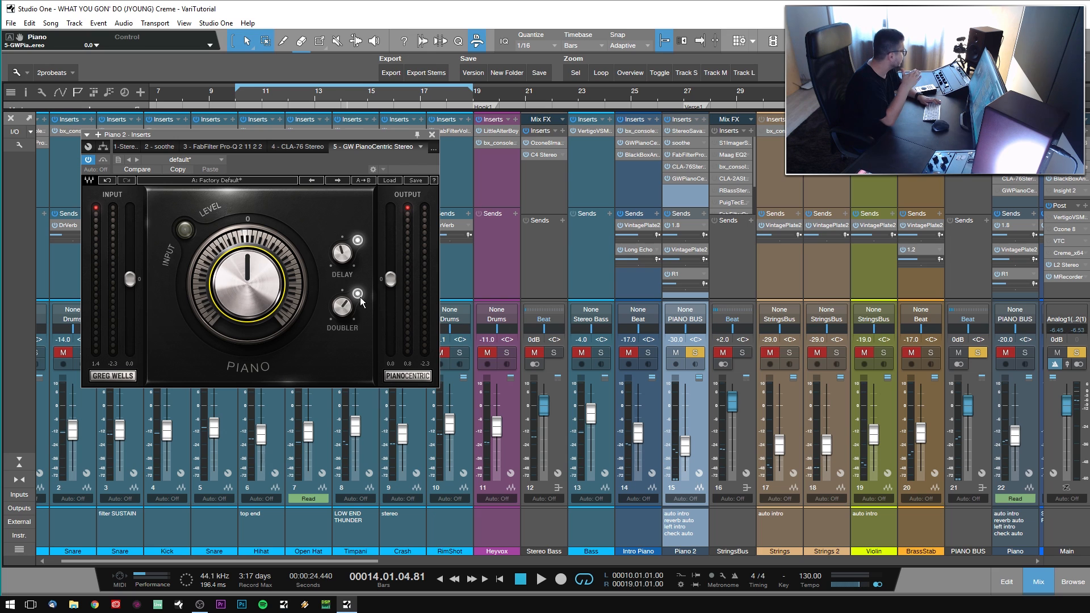
pyautogui.click(432, 135)
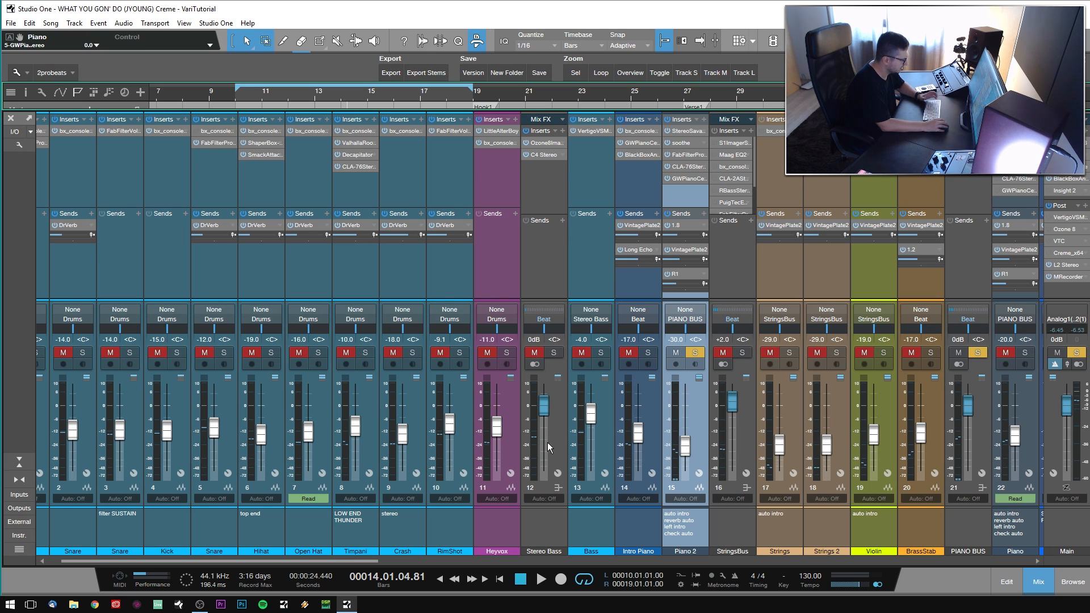
# - Solo the StringsBus with its Strings, Strings 2 and Violin tracks and play a loop over bars 2 to 18
pyautogui.hscroll(3, 613, 420)
pyautogui.hscroll(1, 612, 420)
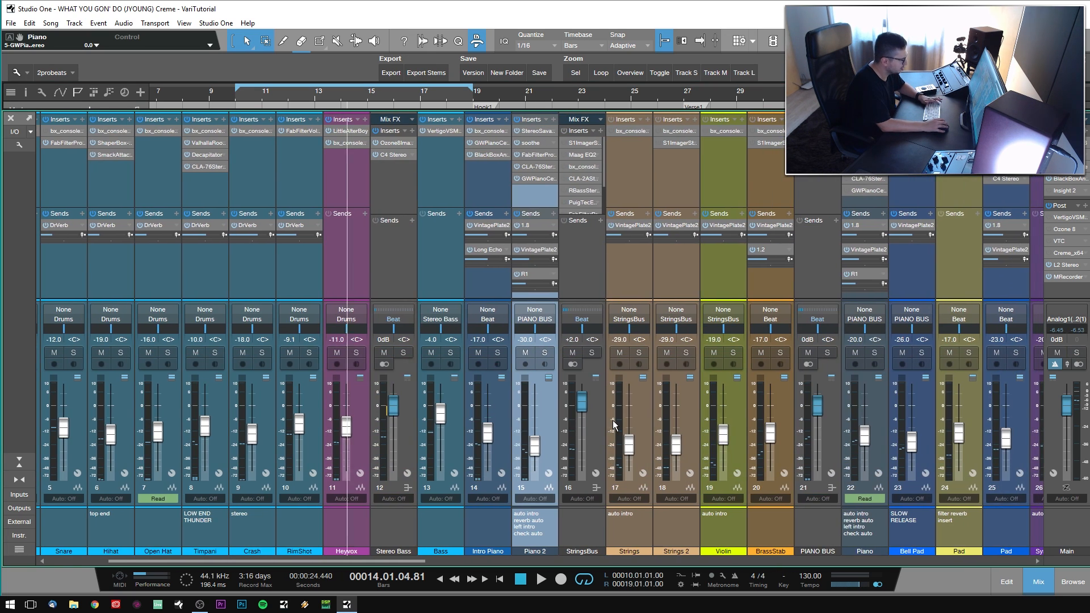
pyautogui.press('F3')
pyautogui.scroll(-3, 363, 94)
pyautogui.scroll(-1, 260, 362)
pyautogui.hotkey('shift', 's')
pyautogui.scroll(4, 254, 110)
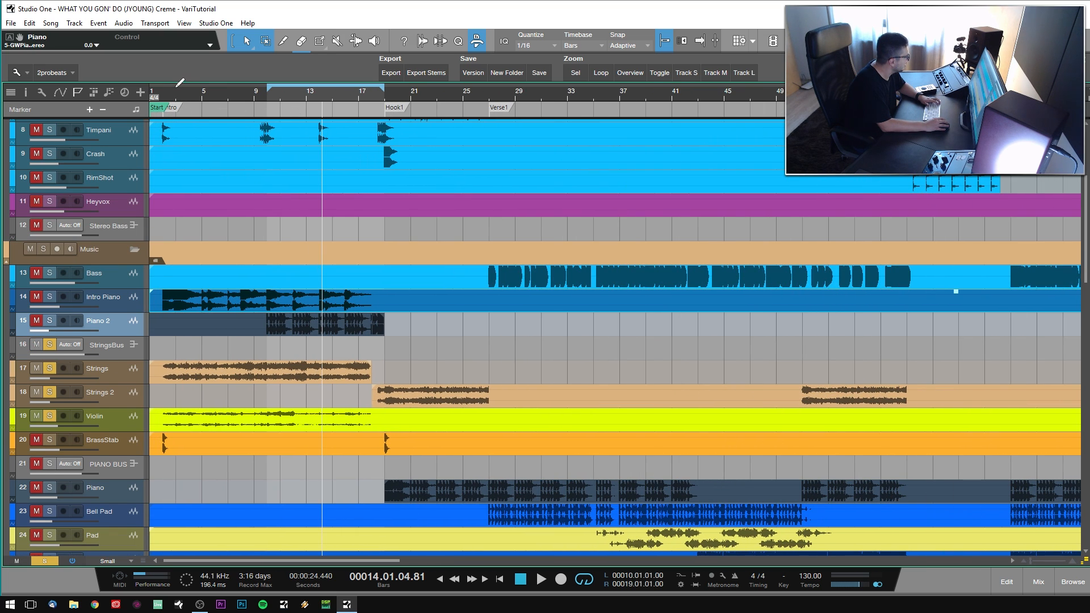
pyautogui.moveTo(165, 86); pyautogui.dragTo(372, 88)
pyautogui.press('KP_1')
pyautogui.press('space')
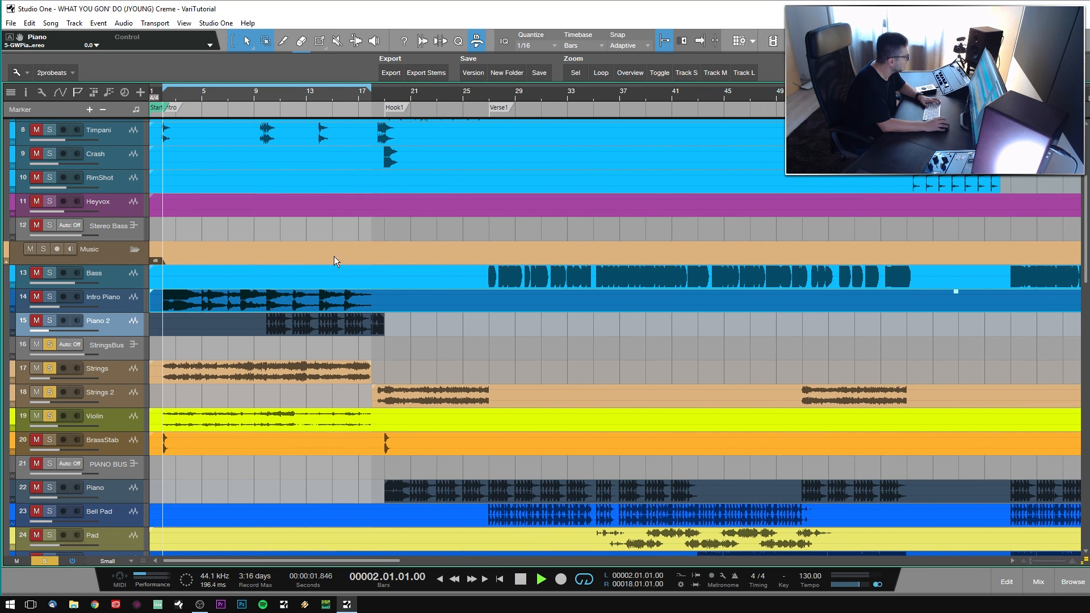
# - Stop playback in the mixer and examine the strings channels and the Violin's bx_console SSL 4000 E plugin
pyautogui.press('F3')
pyautogui.press('space')
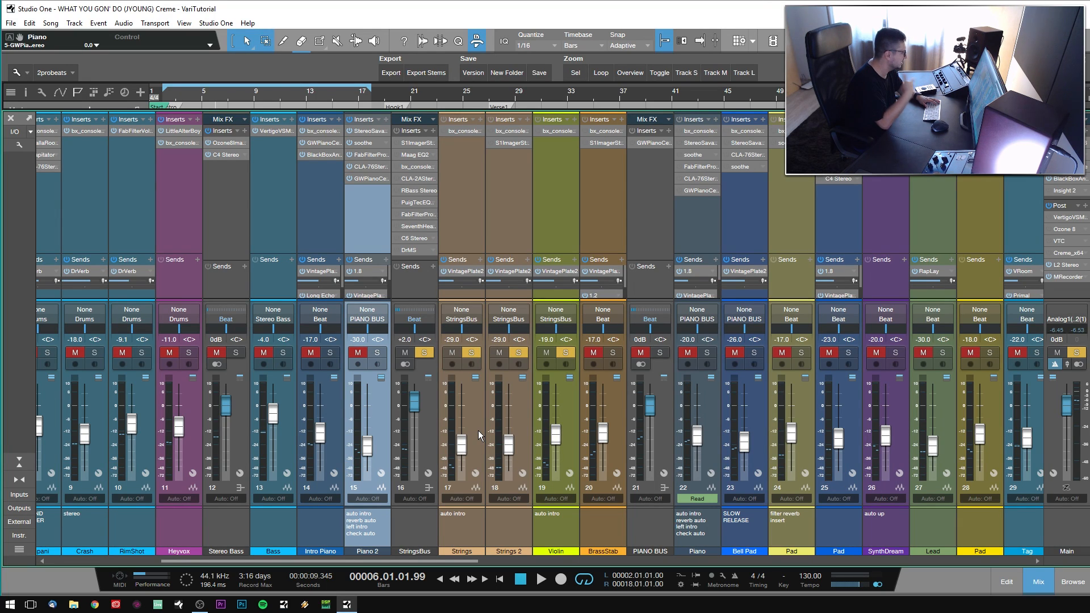
pyautogui.click(478, 431)
pyautogui.click(560, 229)
pyautogui.click(516, 218)
pyautogui.click(563, 202)
pyautogui.click(518, 191)
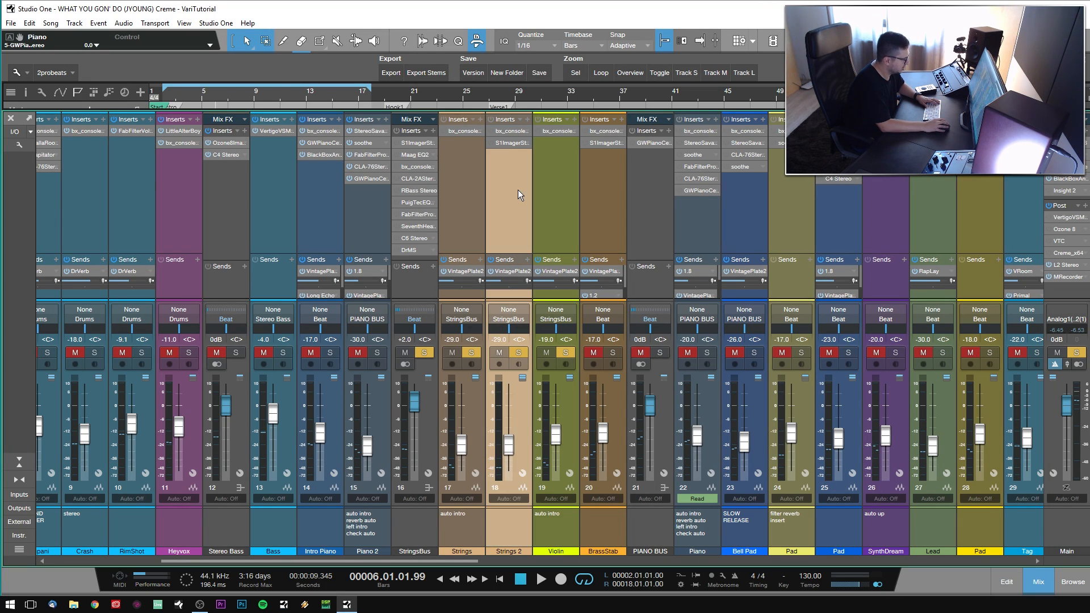
pyautogui.click(472, 176)
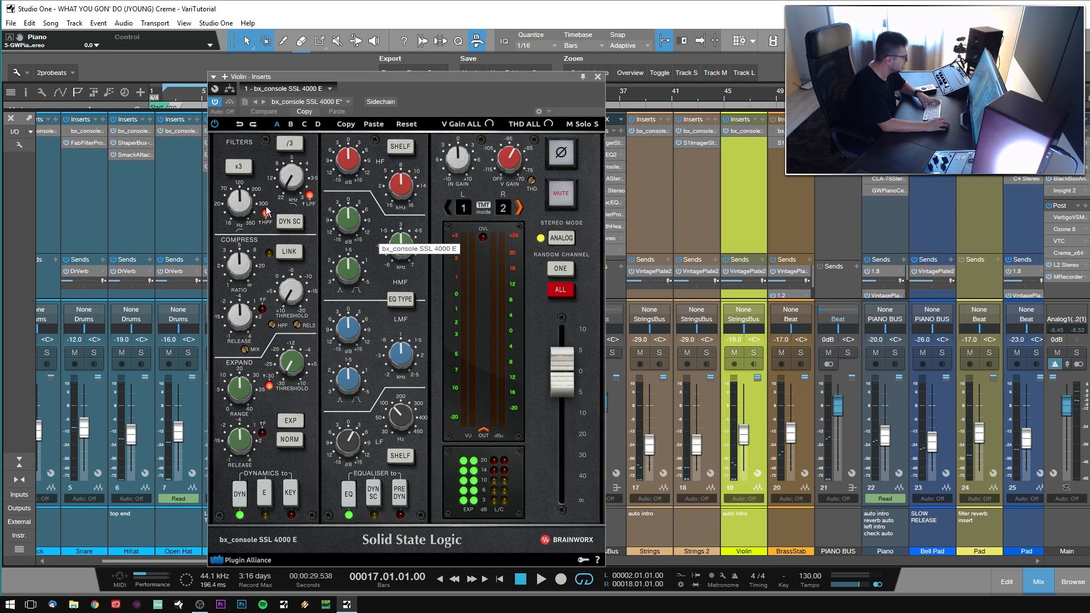
pyautogui.click(599, 76)
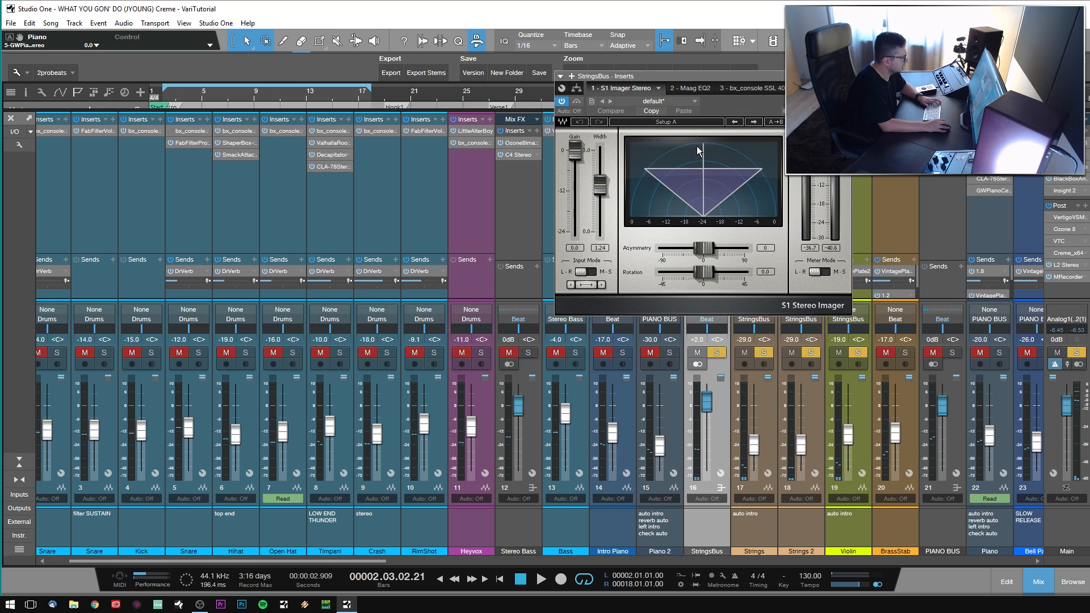
# - Play the strings with the StringsBus S1 Imager in view and compare its Maag EQ2 bypassed and active
pyautogui.moveTo(759, 138); pyautogui.dragTo(364, 138)
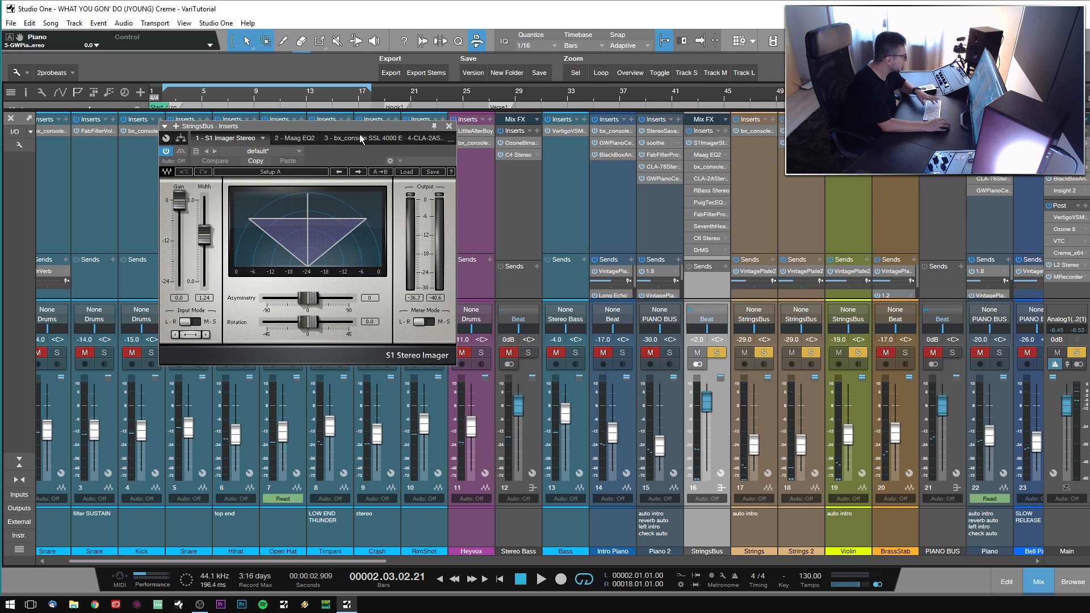
pyautogui.press('space')
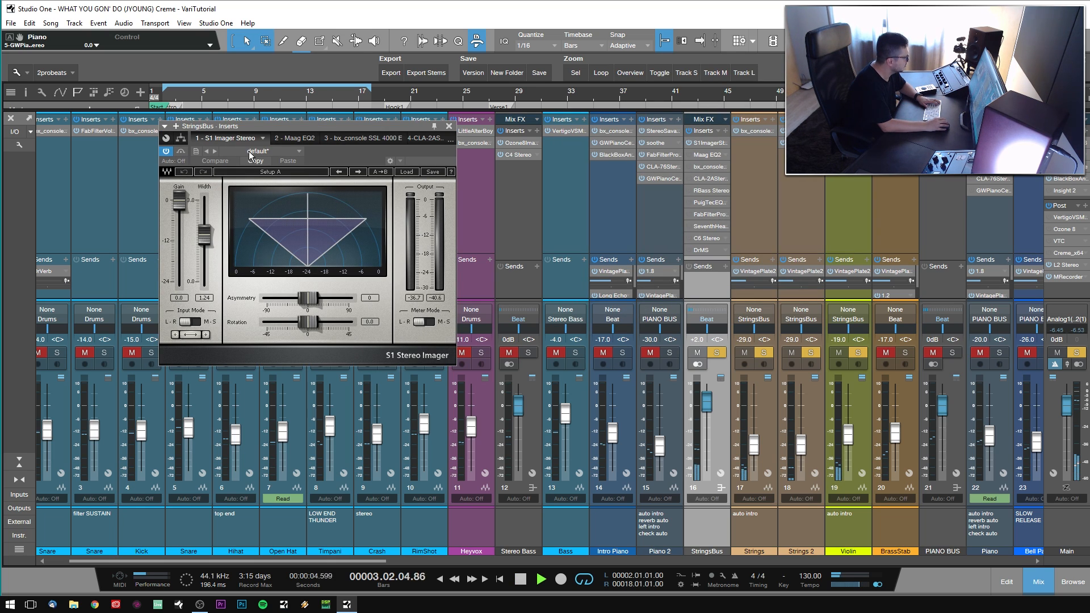
pyautogui.click(288, 138)
pyautogui.click(180, 151)
pyautogui.click(180, 152)
pyautogui.click(180, 152)
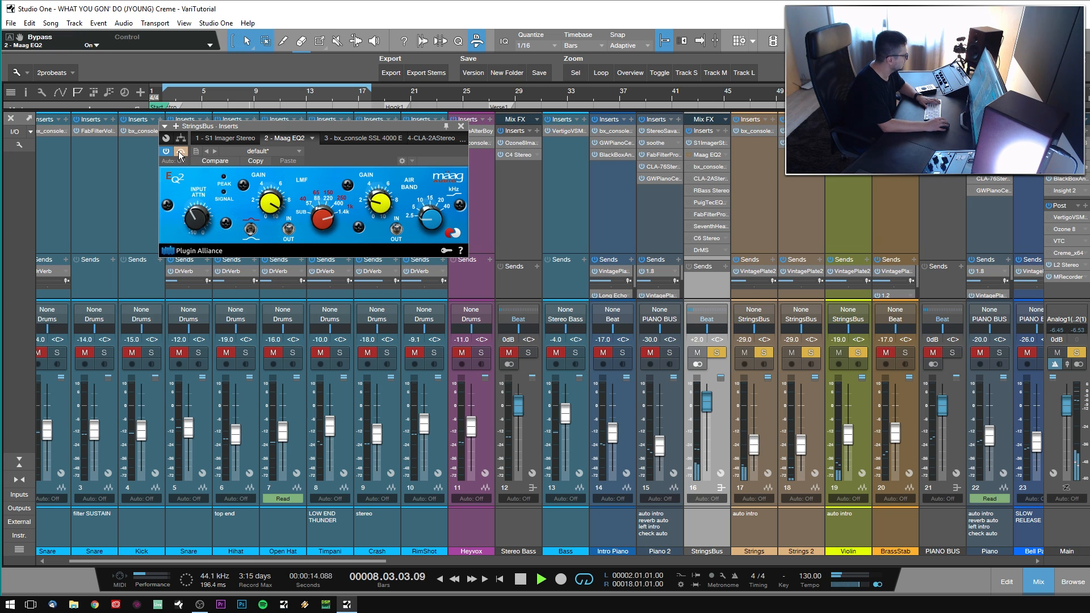
pyautogui.click(180, 151)
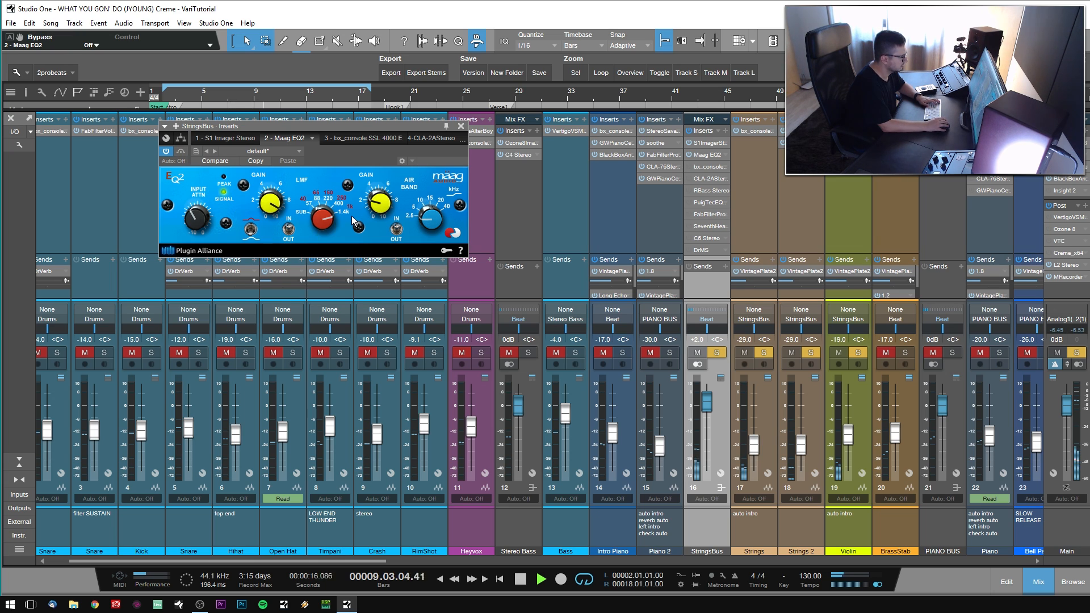
# - Examine the StringsBus bx_console SSL 4000 E in full view, audition it, and move on to its CLA-2A
pyautogui.click(355, 138)
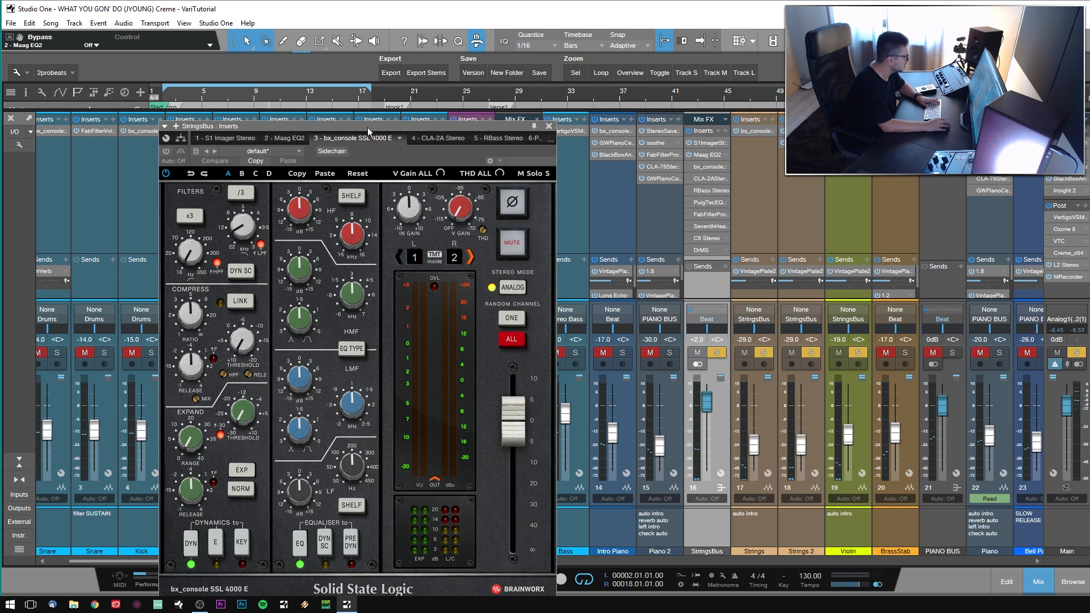
pyautogui.moveTo(367, 127); pyautogui.dragTo(354, 73)
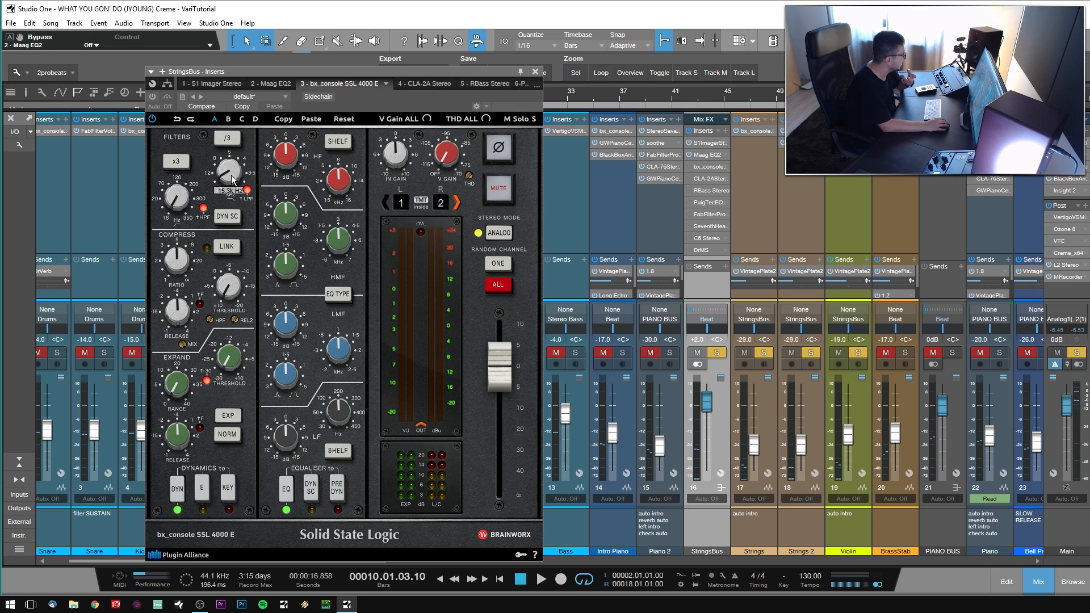
pyautogui.press('space')
pyautogui.press('space')
pyautogui.click(415, 83)
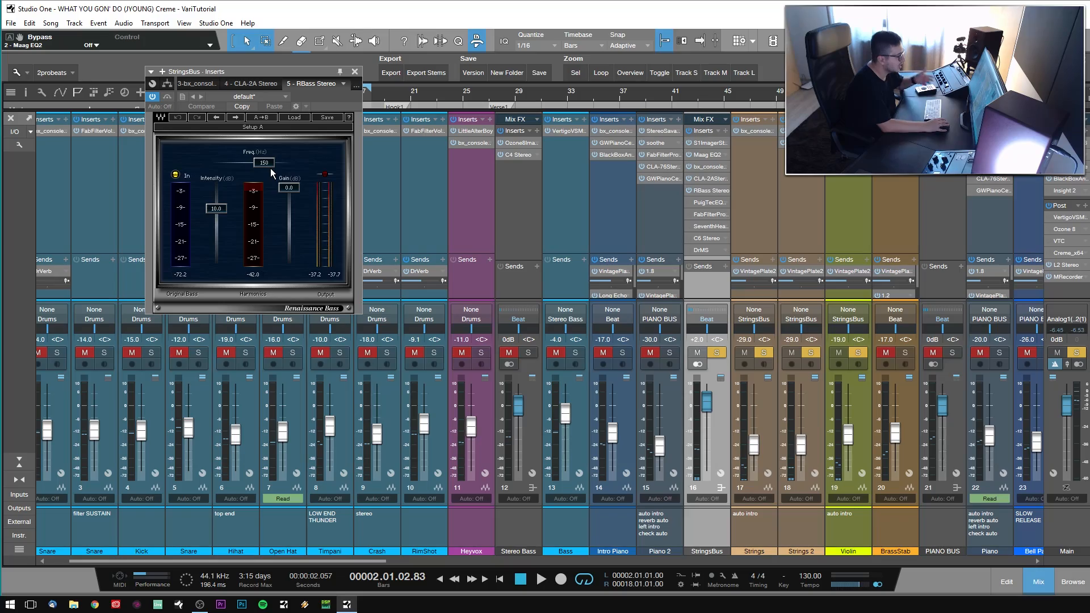
# - Audition the StringsBus RBass plugin and solo a band in its FabFilter Pro-Q 2
pyautogui.press('space')
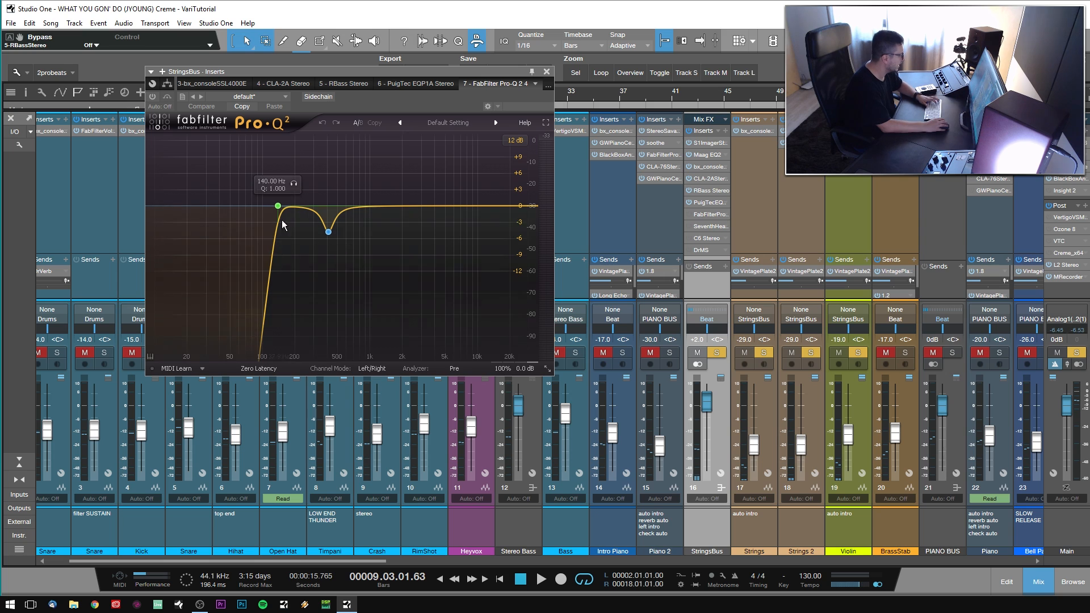
pyautogui.click(345, 251)
pyautogui.moveTo(344, 251); pyautogui.dragTo(344, 251)
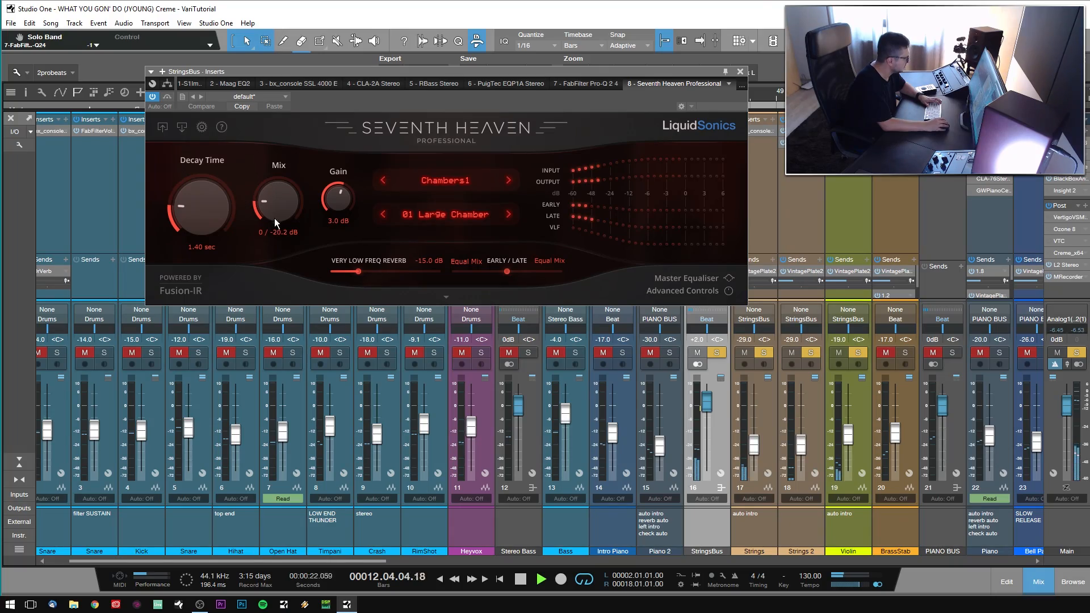
# - Audition the StringsBus C6 multiband and DrMS spatial processor during playback, and close the plugin window
pyautogui.moveTo(282, 163); pyautogui.dragTo(322, 248)
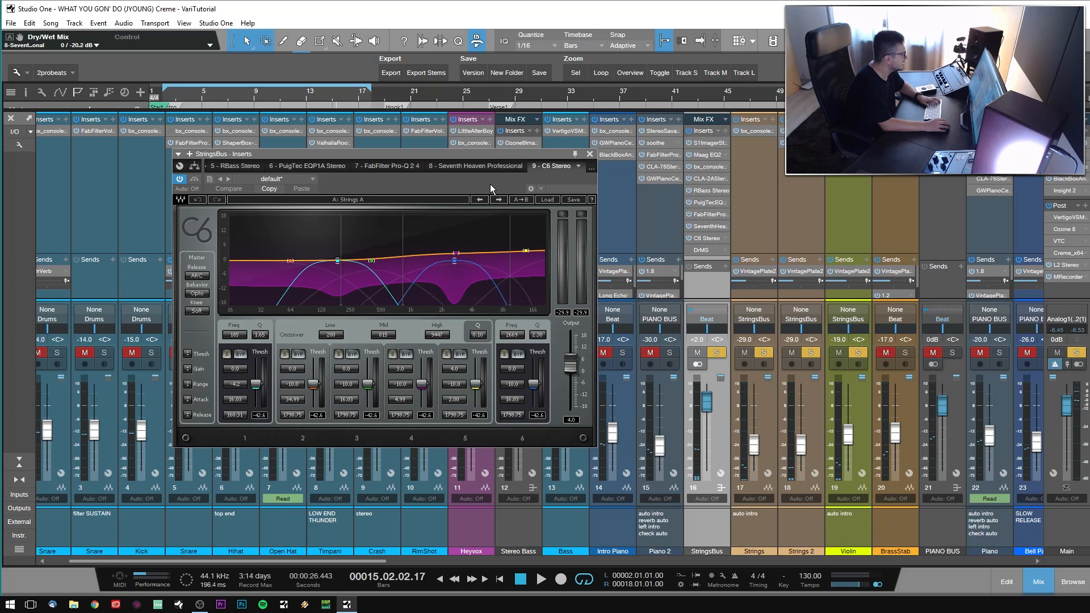
pyautogui.click(490, 184)
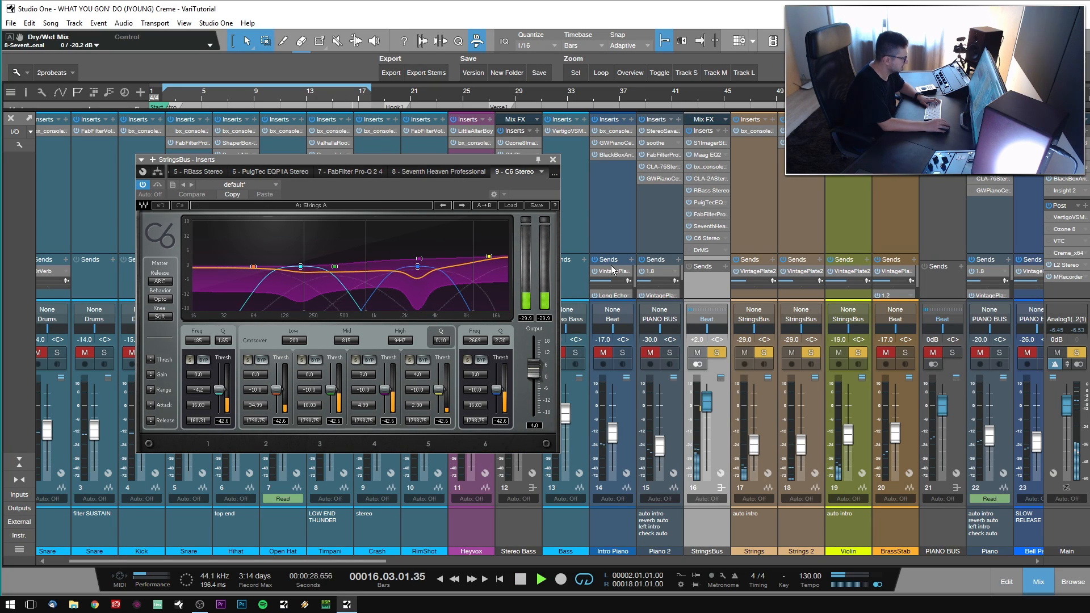
pyautogui.doubleClick(700, 249)
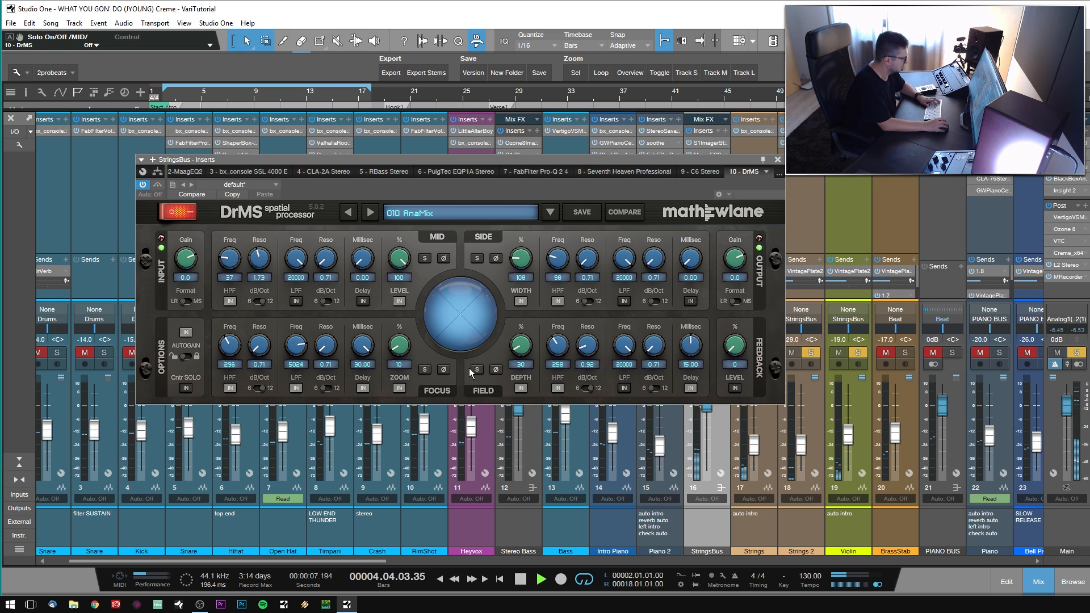
pyautogui.click(778, 159)
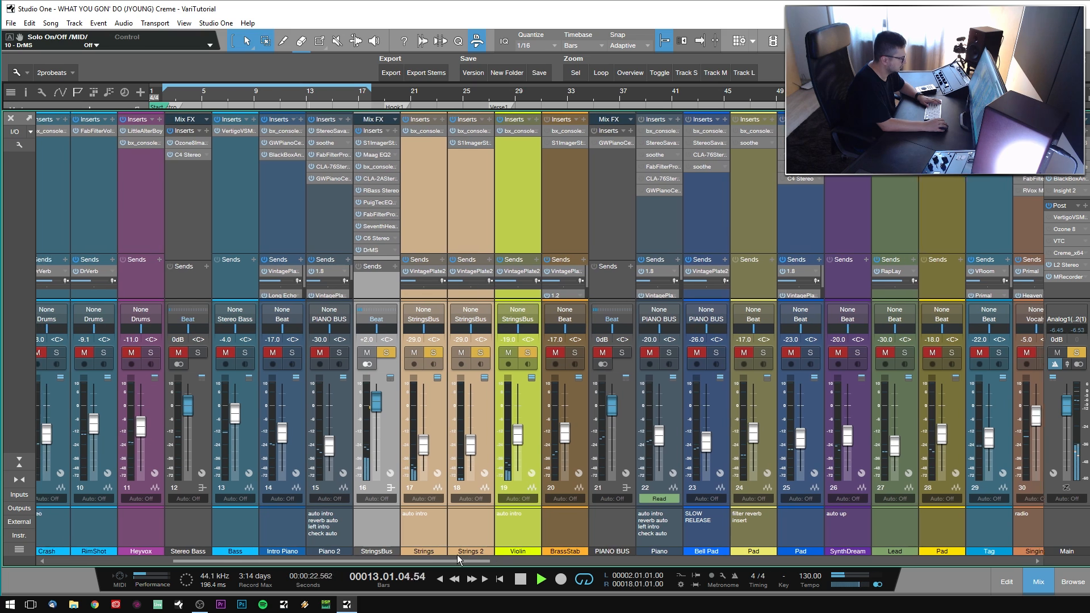
# - Enlarge the mixer's sends area and play the BrassStab track soloed in place of the strings
pyautogui.moveTo(458, 554); pyautogui.dragTo(448, 552)
pyautogui.click(557, 352)
pyautogui.moveTo(601, 255); pyautogui.dragTo(602, 199)
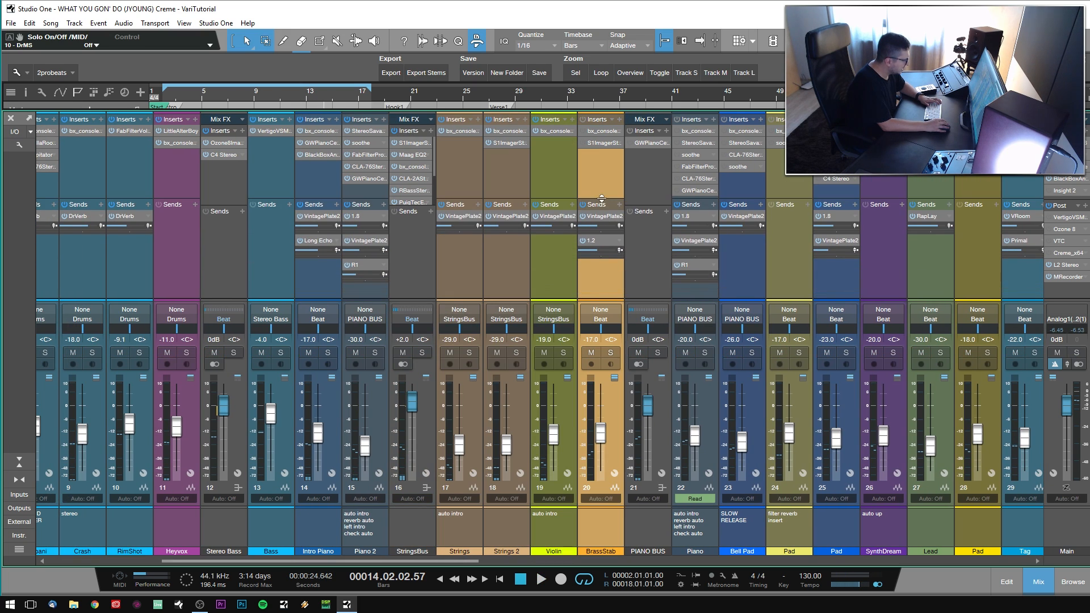
pyautogui.doubleClick(463, 216)
pyautogui.click(1003, 200)
pyautogui.click(611, 352)
pyautogui.press('F3')
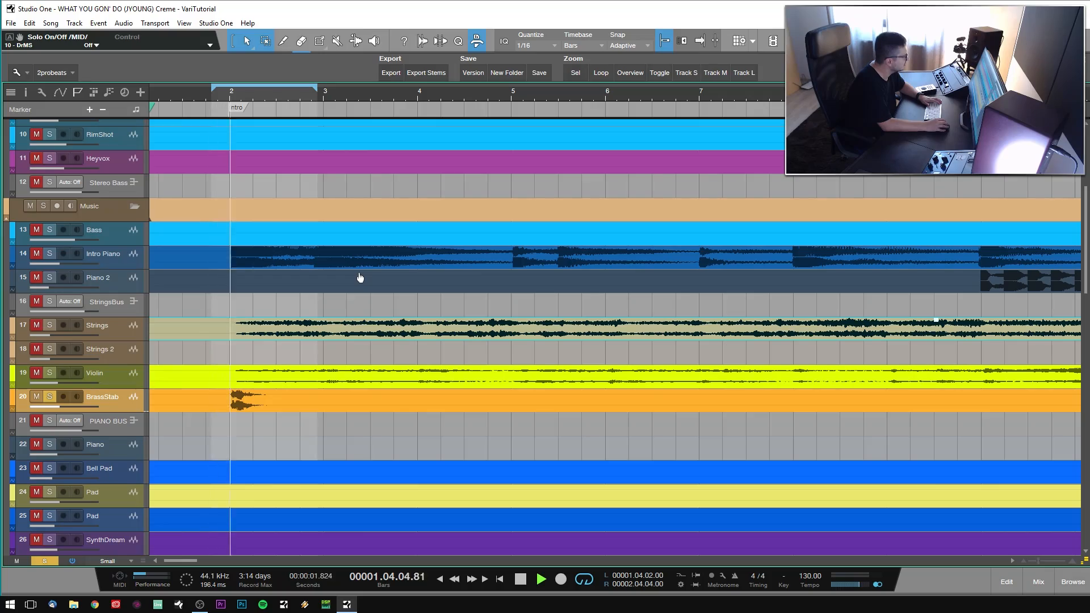
# - Audition the soloed Piano channel in Verse 1 through its GW PianoCentric, stop playback and close the plugin
pyautogui.press('F3')
pyautogui.moveTo(331, 562); pyautogui.dragTo(526, 563)
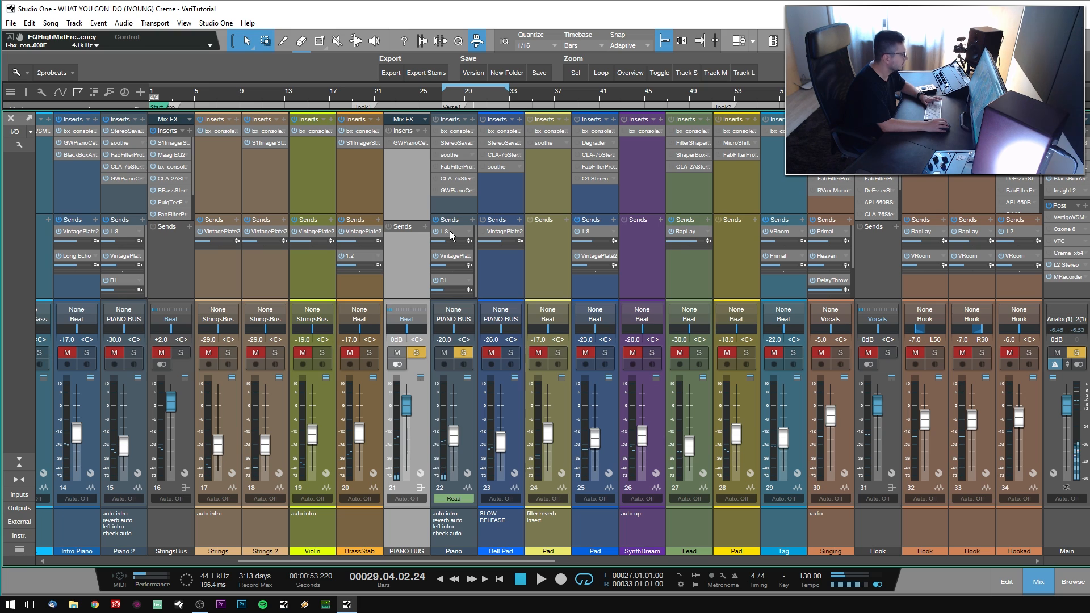
pyautogui.doubleClick(449, 230)
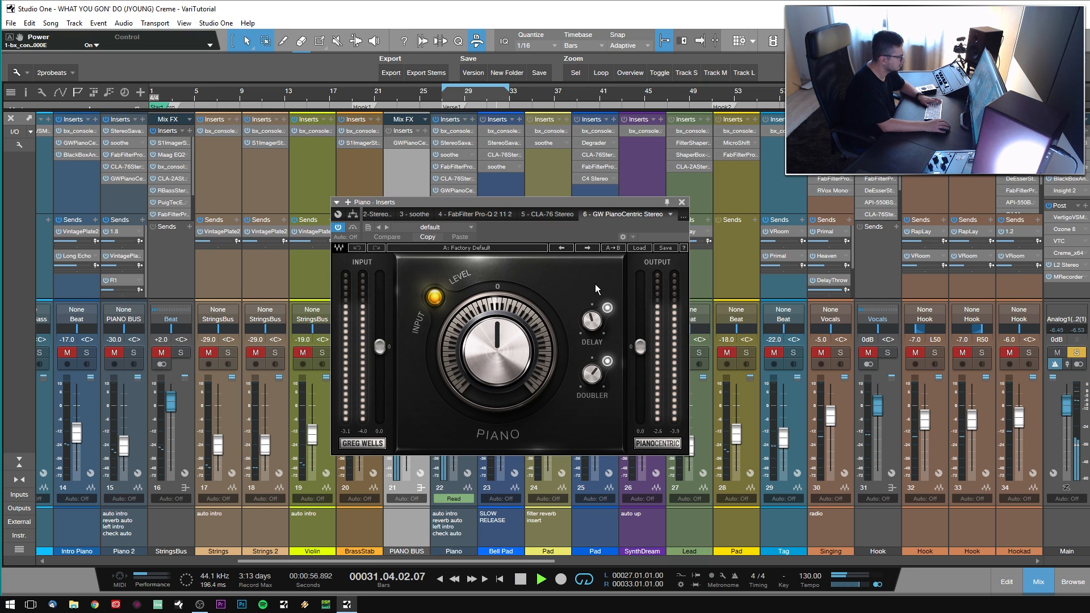
pyautogui.press('space')
pyautogui.click(682, 202)
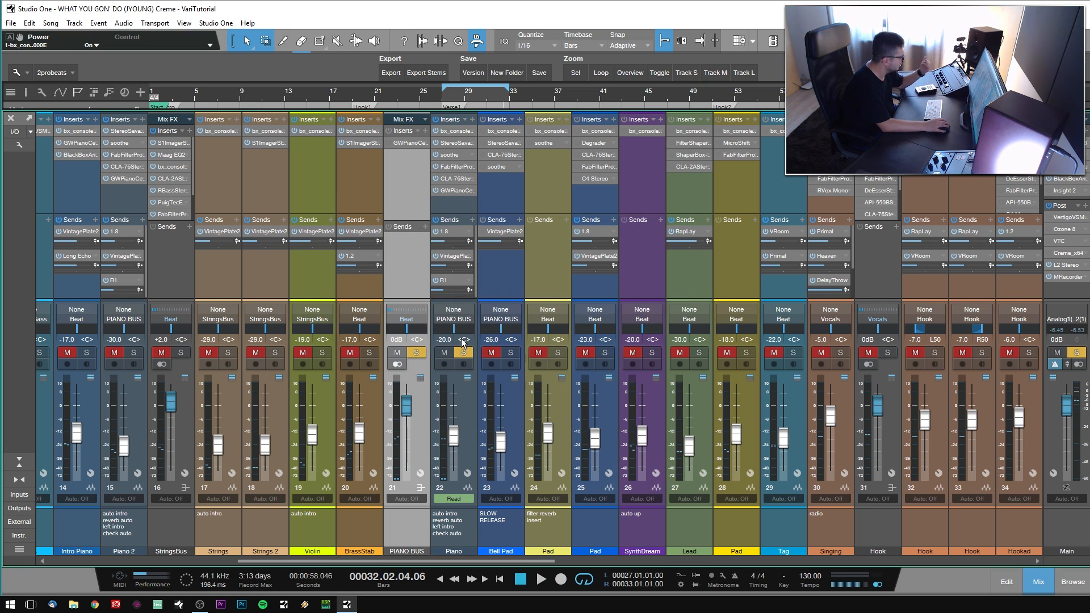
# - Solo the Bell Pad in place of the Piano and bring its bx_console SSL 4000 E plugin fully into view
pyautogui.click(464, 352)
pyautogui.click(510, 353)
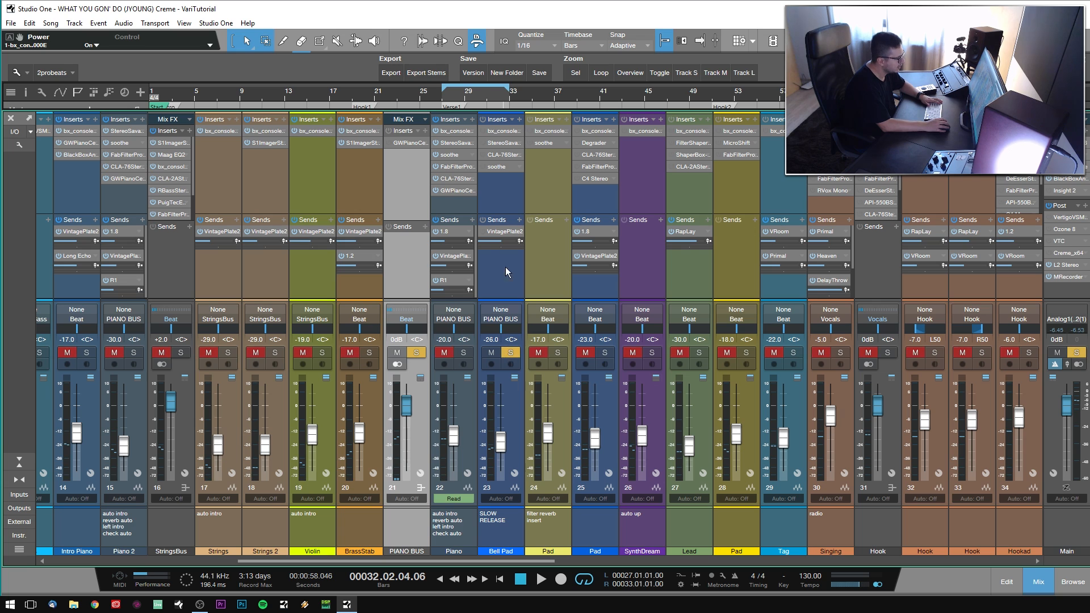
pyautogui.click(498, 132)
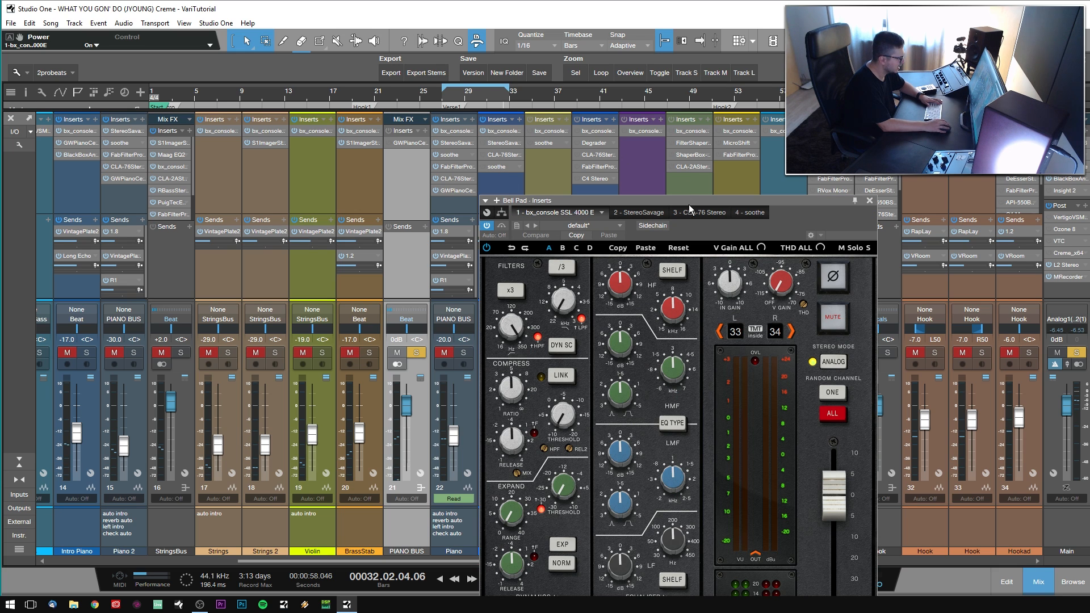
pyautogui.moveTo(689, 204); pyautogui.dragTo(380, 101)
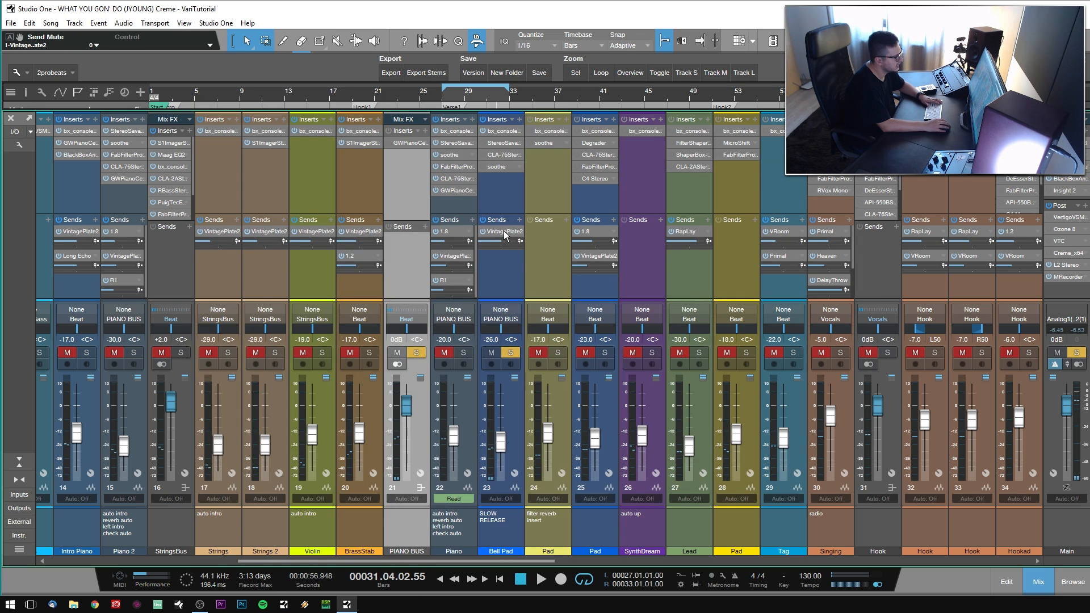
# - Review the Bell Pad's VintagePlate2 send and its first insert after the bx_console, checking the insert with its bypass
pyautogui.doubleClick(503, 231)
pyautogui.click(483, 143)
pyautogui.doubleClick(504, 143)
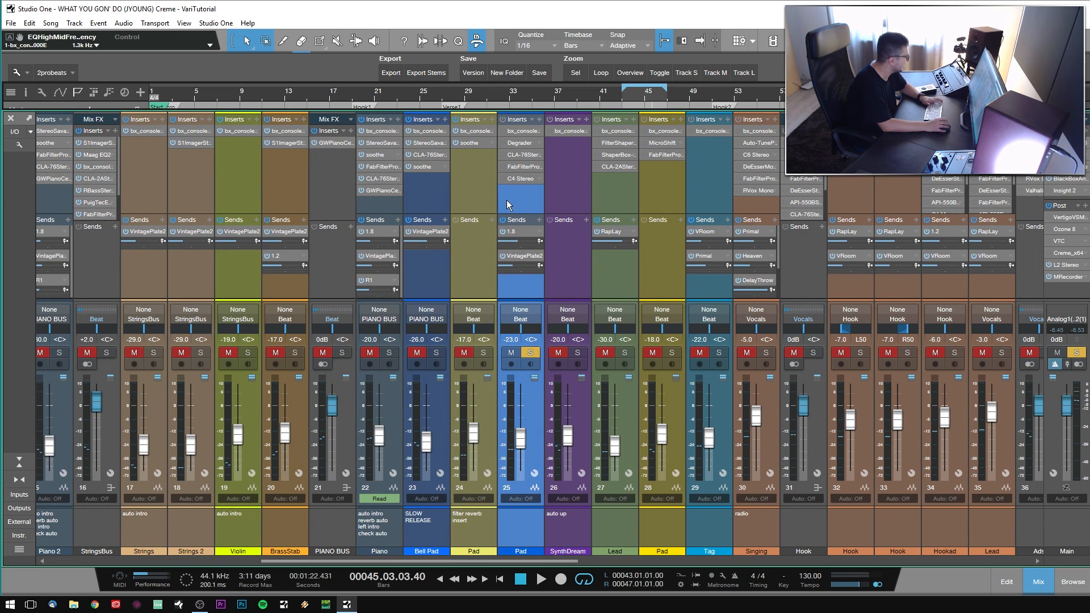
# - Audition the soloed blue Pad on channel 25, checking its insert bypass, Degrader and CLA-76 compressor, and close the plugin windows
pyautogui.click(502, 120)
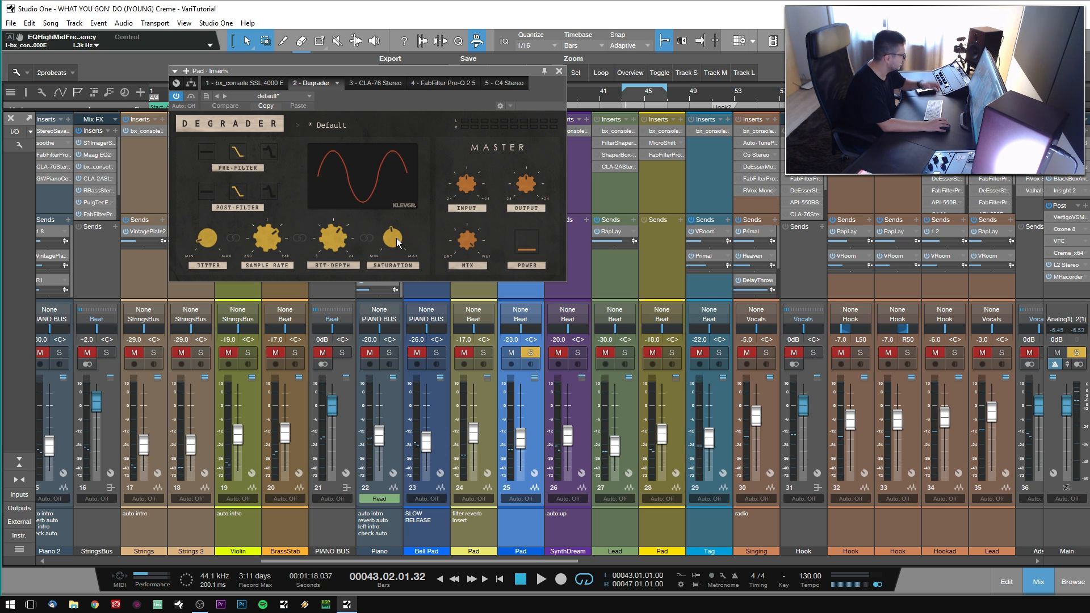
pyautogui.click(558, 72)
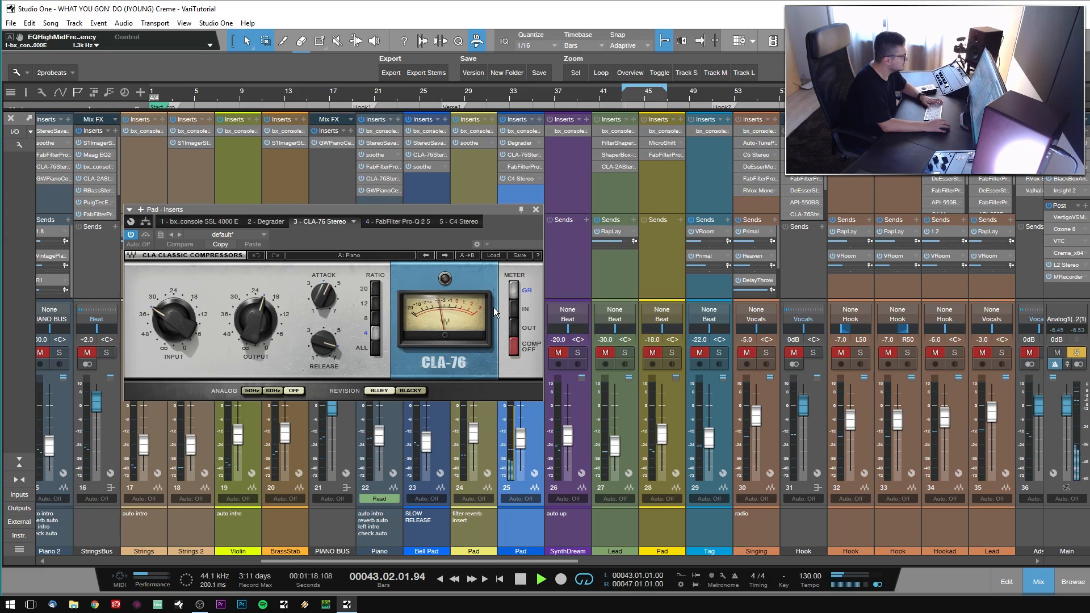
pyautogui.click(536, 209)
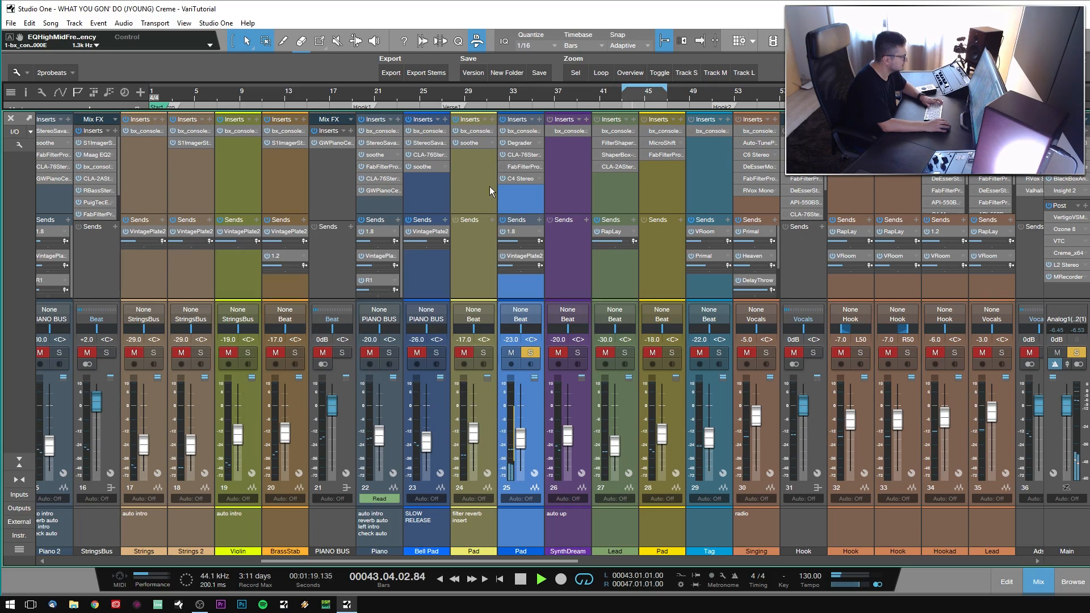
# - Check the C4 Stereo multiband on the blue Pad, close its window and unsolo the channel
pyautogui.doubleClick(516, 179)
pyautogui.moveTo(999, 144); pyautogui.dragTo(651, 184)
pyautogui.click(711, 185)
pyautogui.click(531, 354)
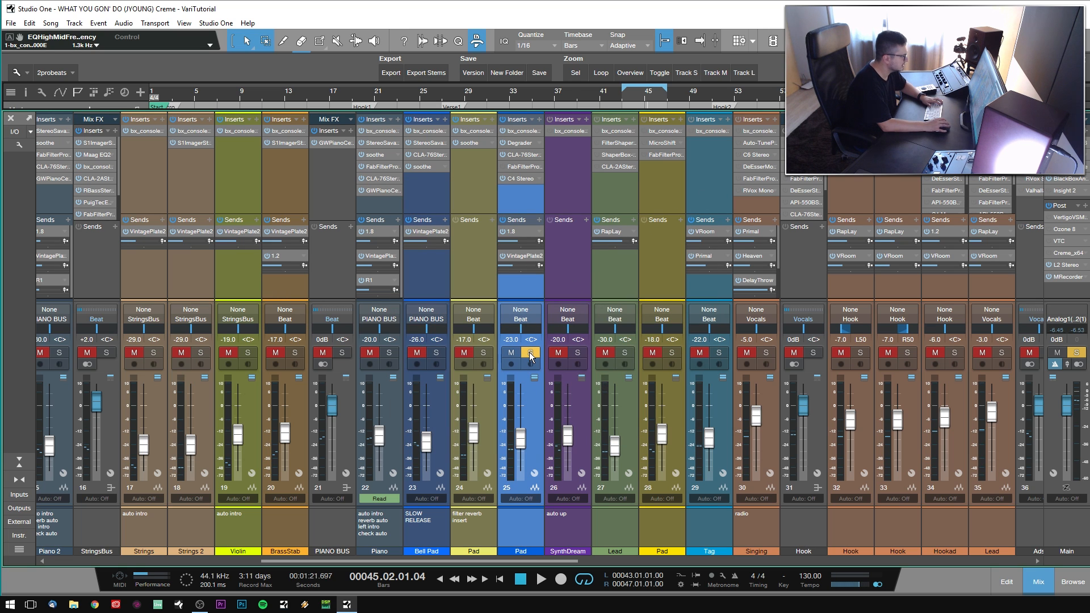
pyautogui.click(531, 356)
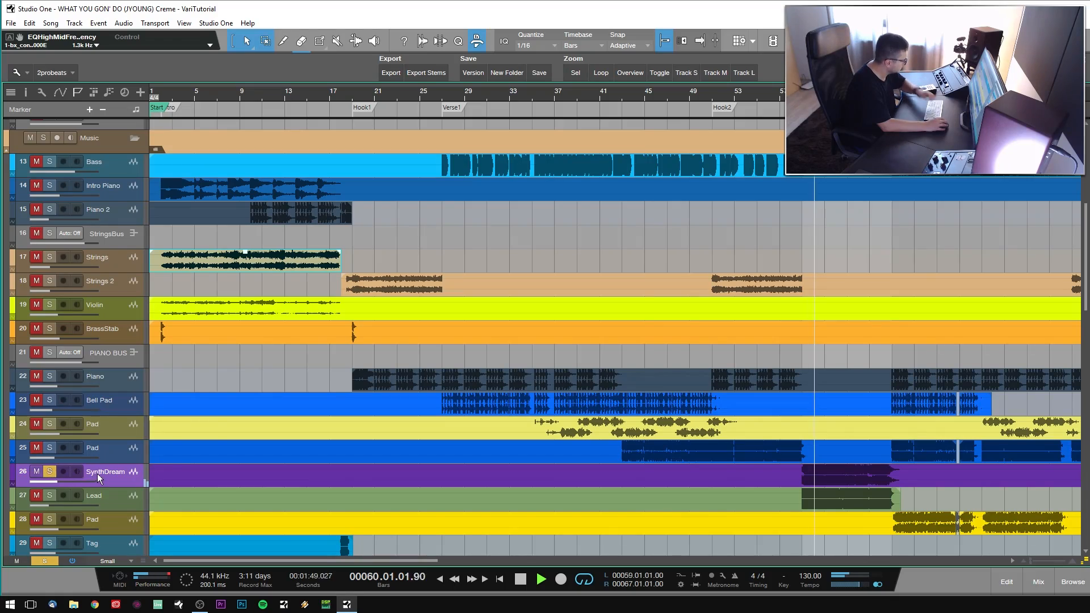
# - Audition the soloed SynthDream channel, examine its bx_console SSL 4000 E settings, close the plugin and unsolo the channel
pyautogui.press('F3')
pyautogui.moveTo(392, 562); pyautogui.dragTo(562, 523)
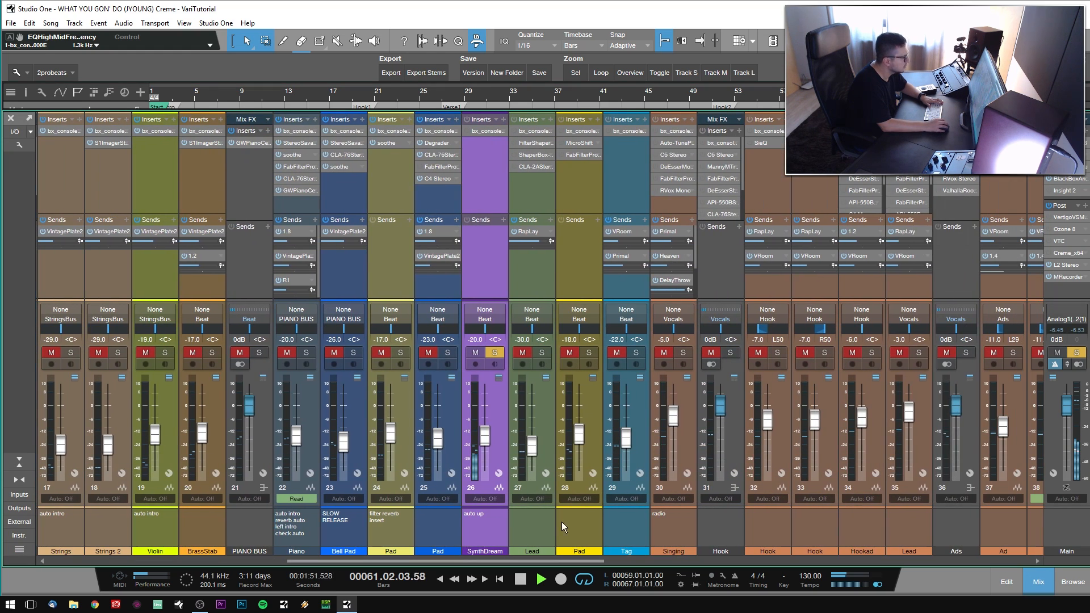
pyautogui.click(479, 131)
pyautogui.moveTo(390, 118); pyautogui.dragTo(366, 54)
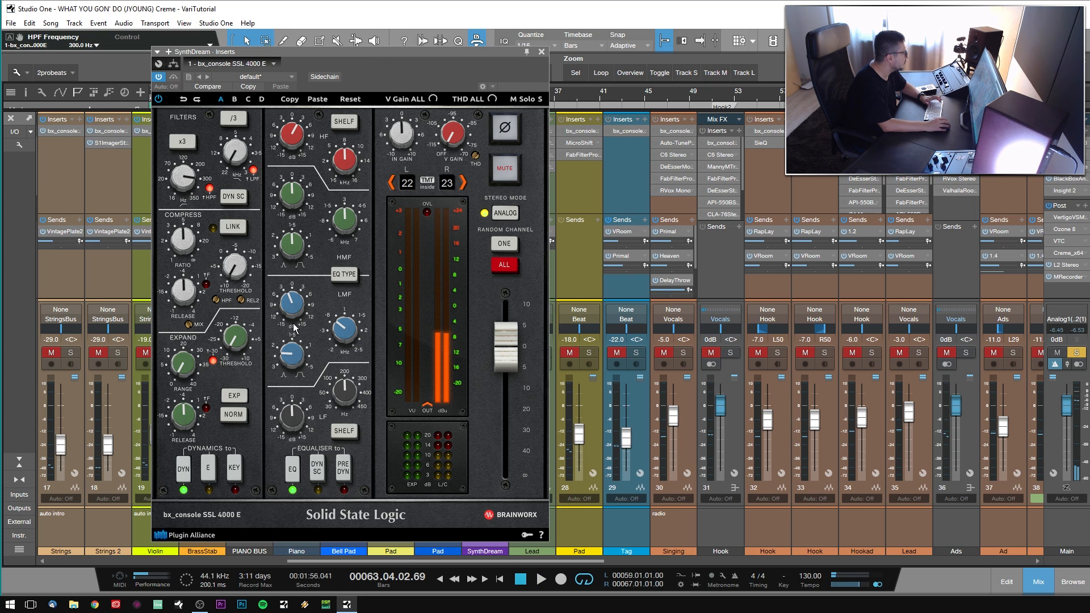
pyautogui.moveTo(351, 336)
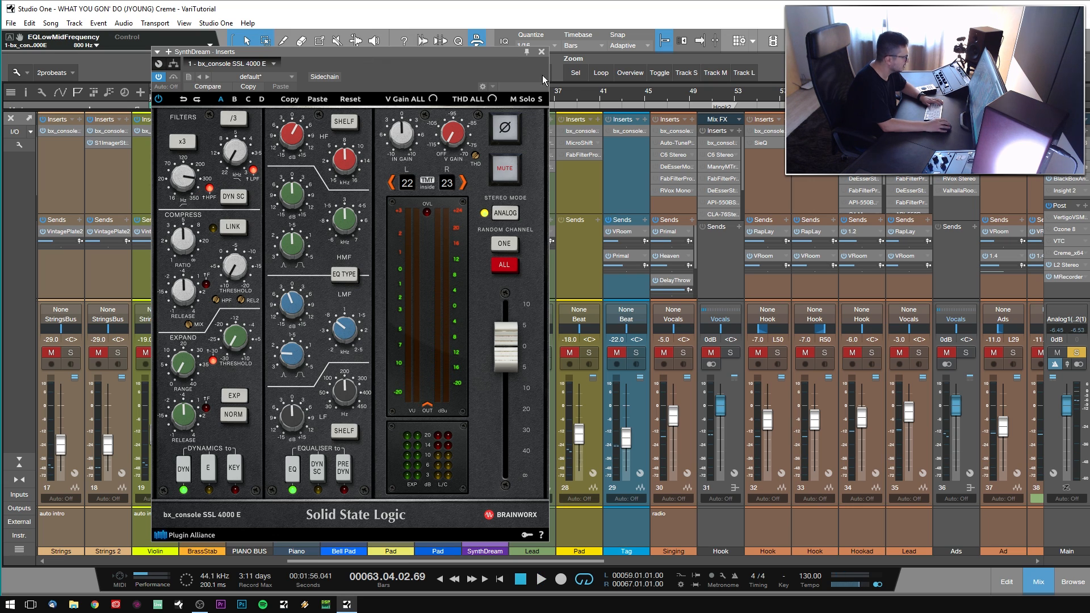
pyautogui.click(541, 52)
pyautogui.click(498, 353)
# - Solo and play the Lead on channel 27, stop playback and bring its bx_console SSL 4000 E fully into view
pyautogui.click(542, 353)
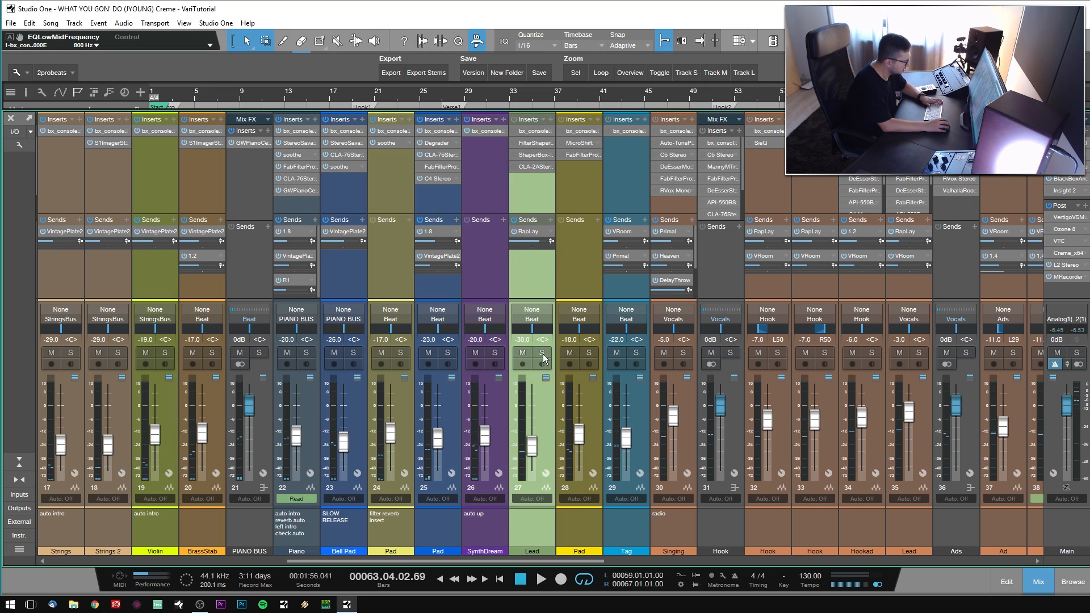
pyautogui.press('F3')
pyautogui.press('space')
pyautogui.press('F3')
pyautogui.hscroll(5, 418, 561)
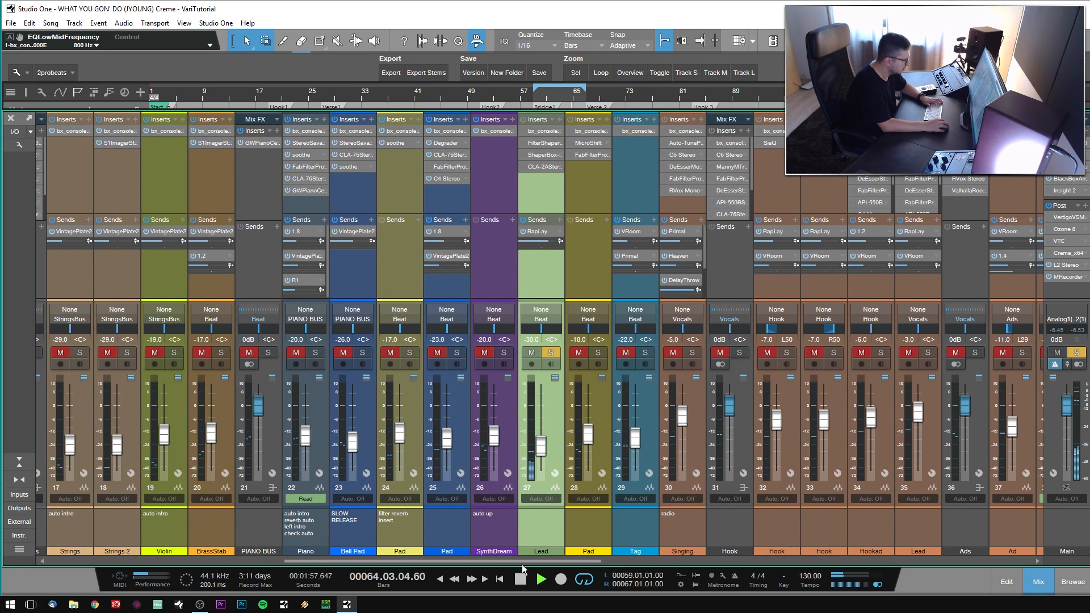
pyautogui.press('space')
pyautogui.doubleClick(545, 132)
pyautogui.moveTo(936, 70); pyautogui.dragTo(312, 64)
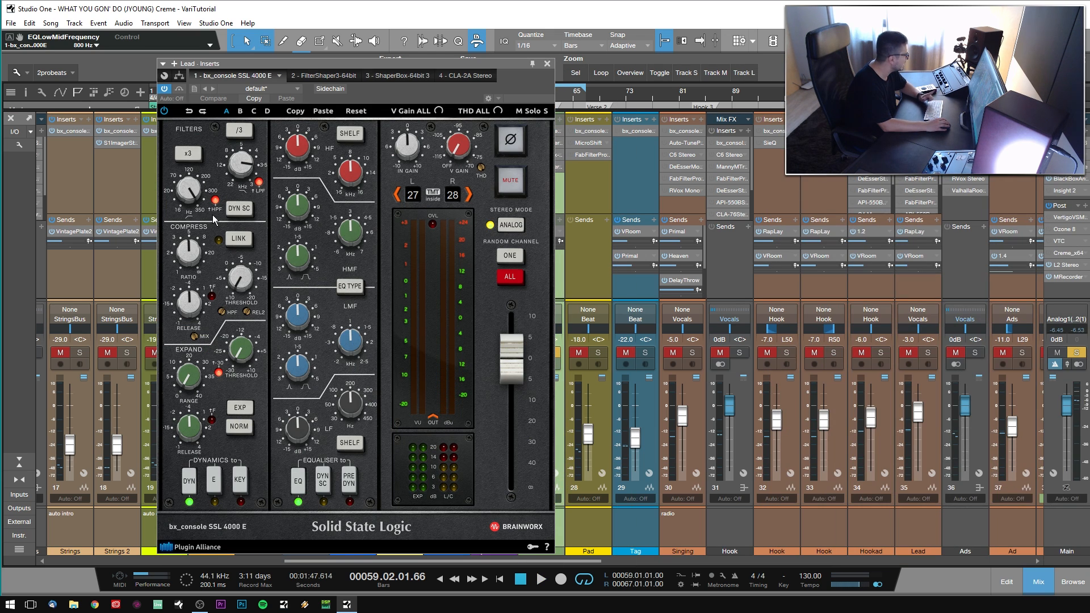
# - Examine the Lead's FilterShaper3, CLA-2A and the EchoBoy on its RapLay send, stop playback and close the plugin
pyautogui.click(320, 75)
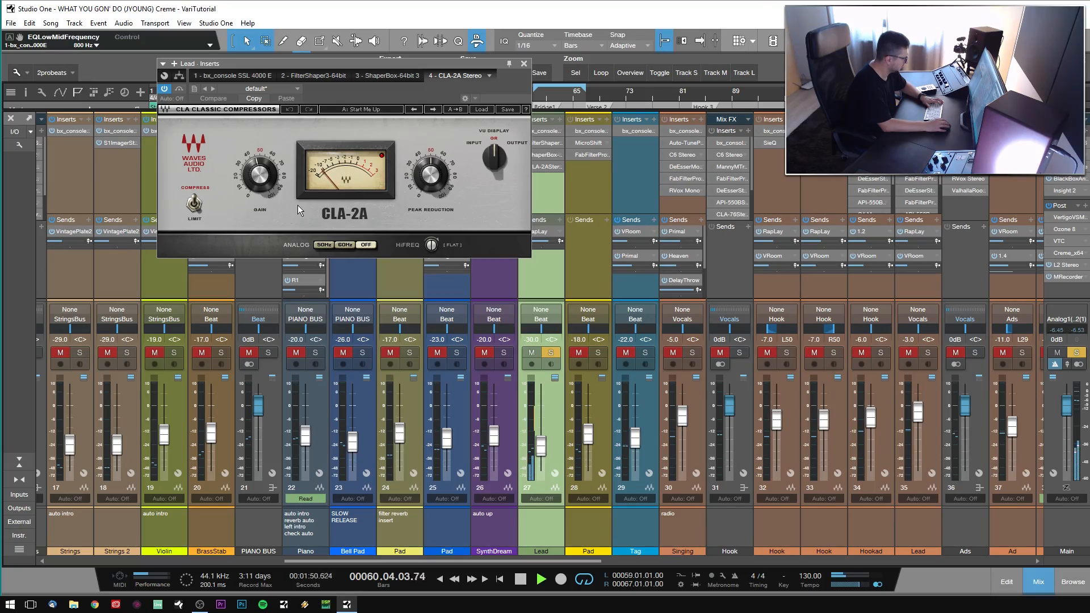
pyautogui.press('space')
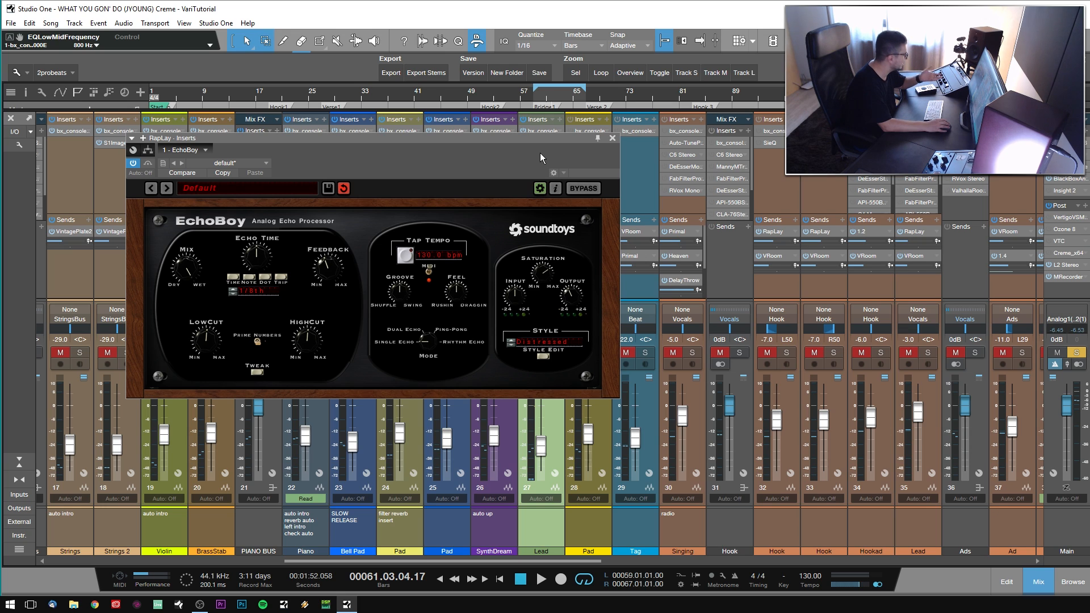
pyautogui.click(612, 138)
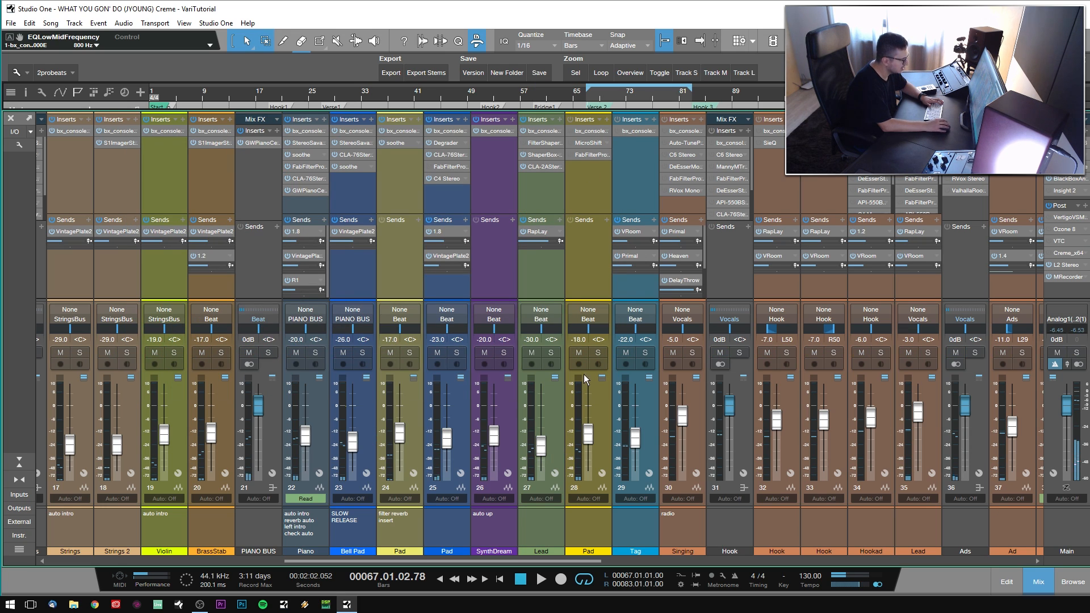
# - Solo the yellow Pad on channel 28 to check its MicroShift, and audition the soloed Tag with its VRoom send
pyautogui.click(596, 354)
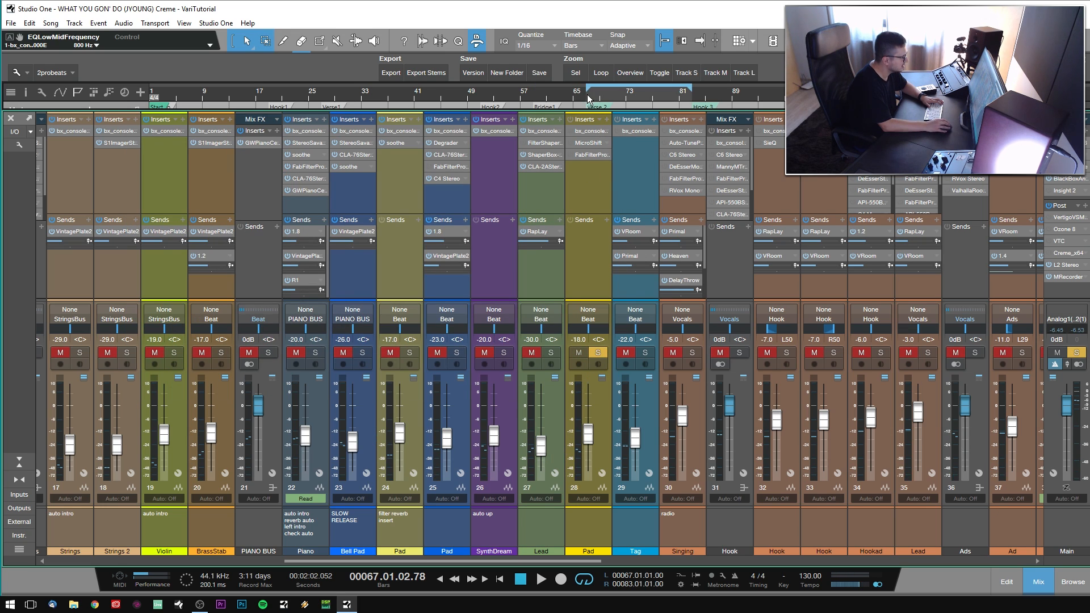
pyautogui.click(589, 142)
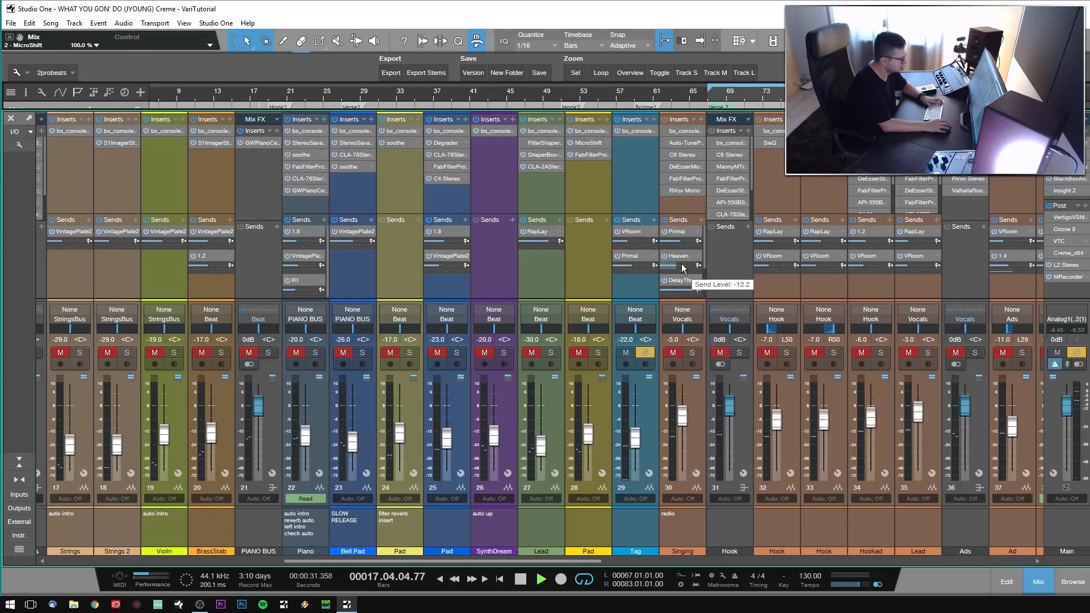
pyautogui.press('F3')
pyautogui.click(629, 233)
pyautogui.press('space')
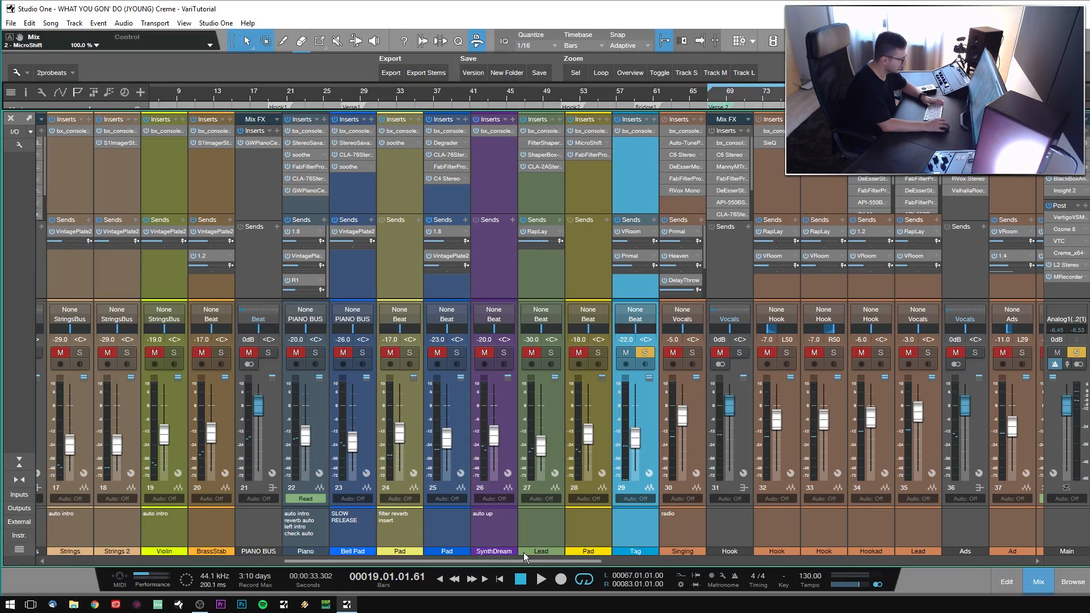
# - Play the intro section with the Singing vocal and mute the Singing channel's DelayThrow send
pyautogui.press('F3')
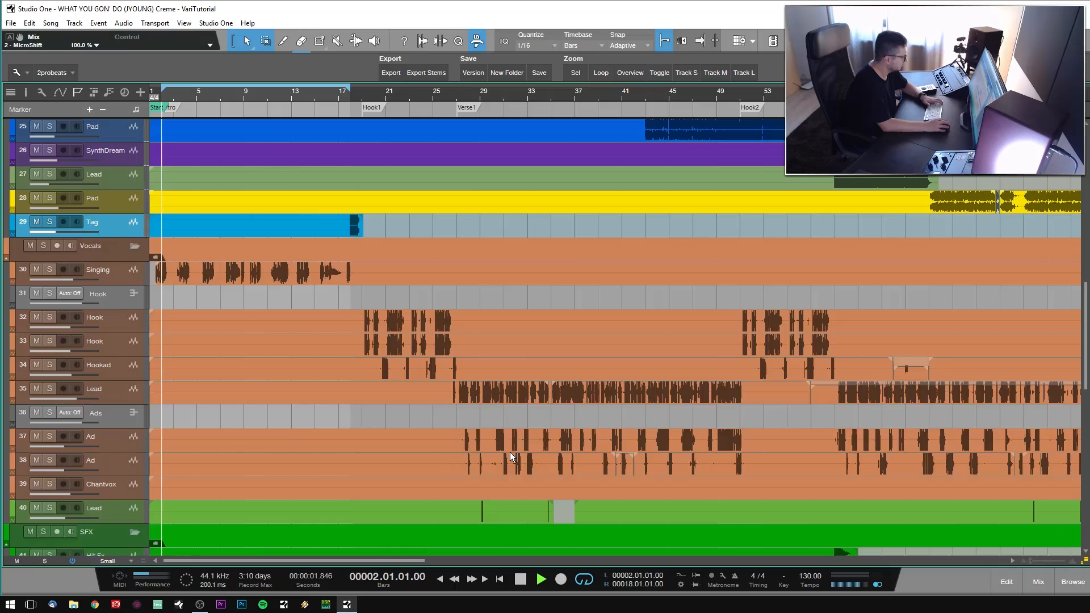
pyautogui.press('F3')
pyautogui.moveTo(489, 562); pyautogui.dragTo(649, 564)
pyautogui.click(438, 256)
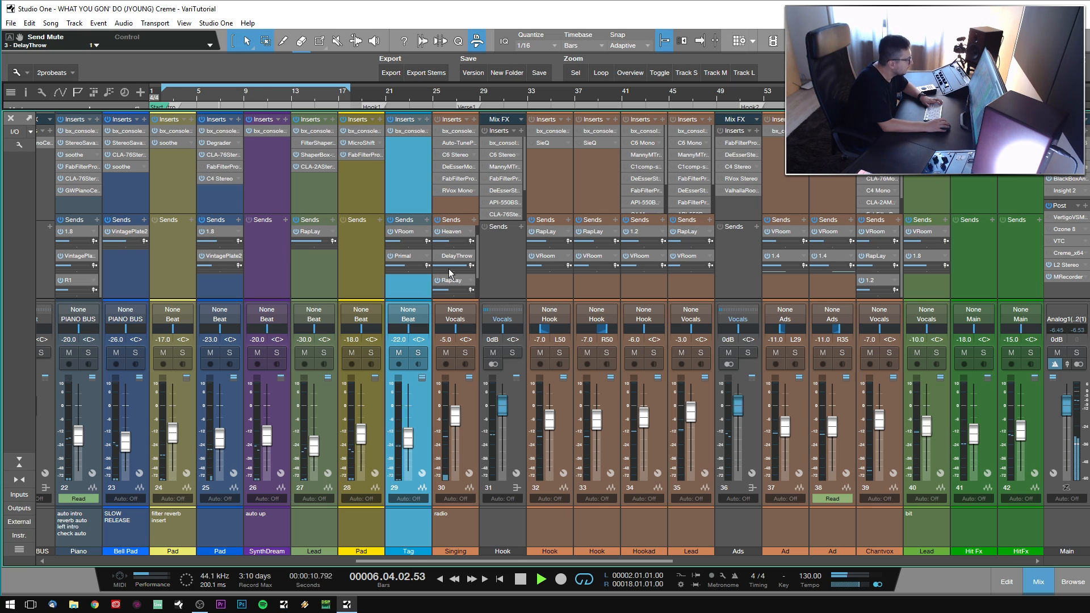
pyautogui.hotkey('ctrl', 'z')
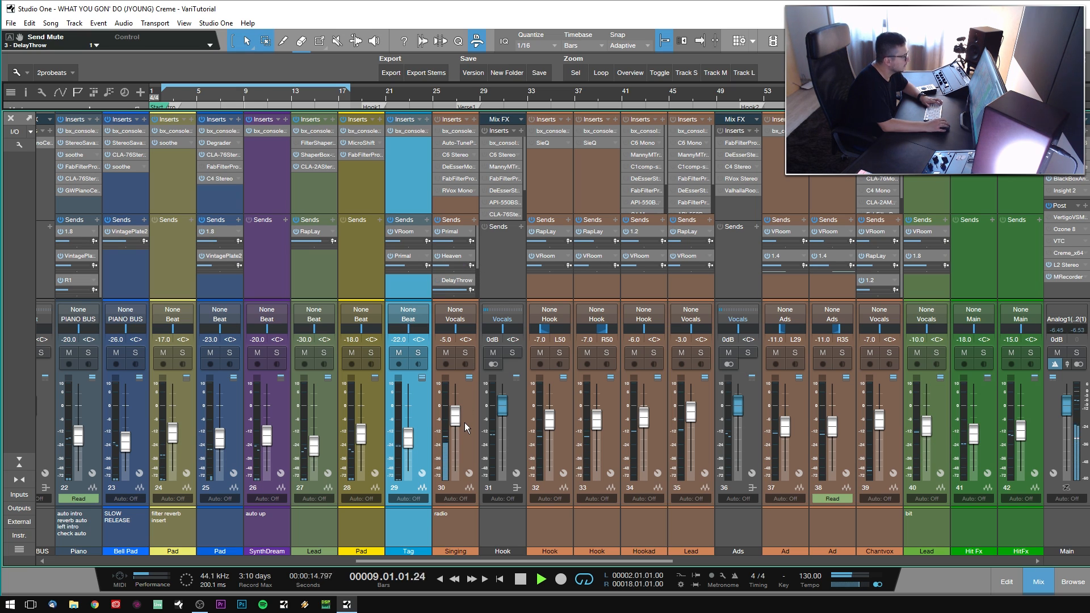
# - Solo the Singing channel, lower output A in the PrimalTap on its Primal send during playback, and stop playback
pyautogui.click(465, 354)
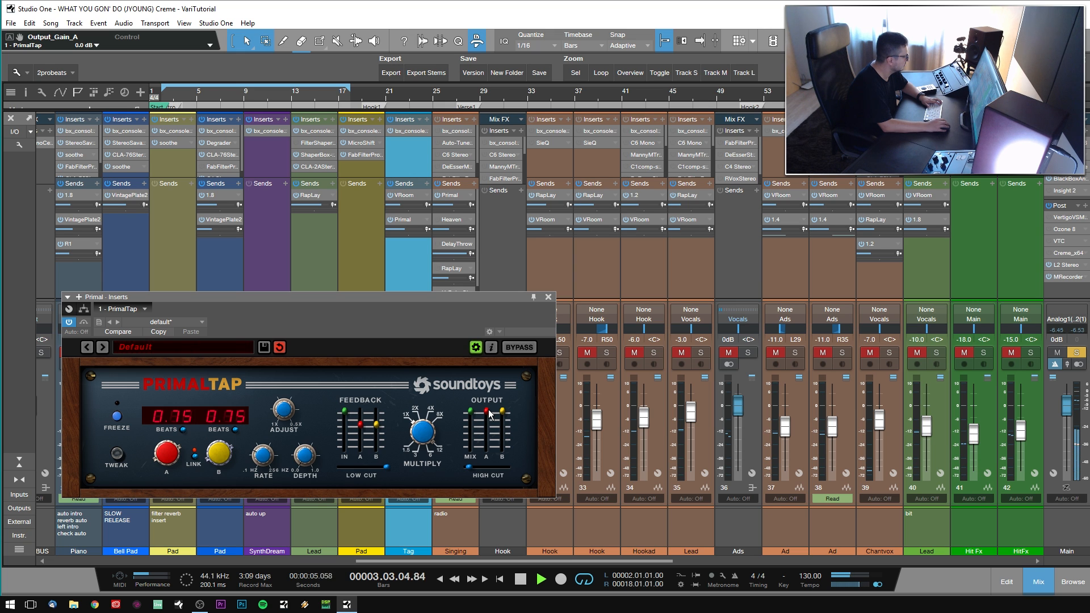
pyautogui.moveTo(489, 412); pyautogui.dragTo(488, 427)
pyautogui.press('space')
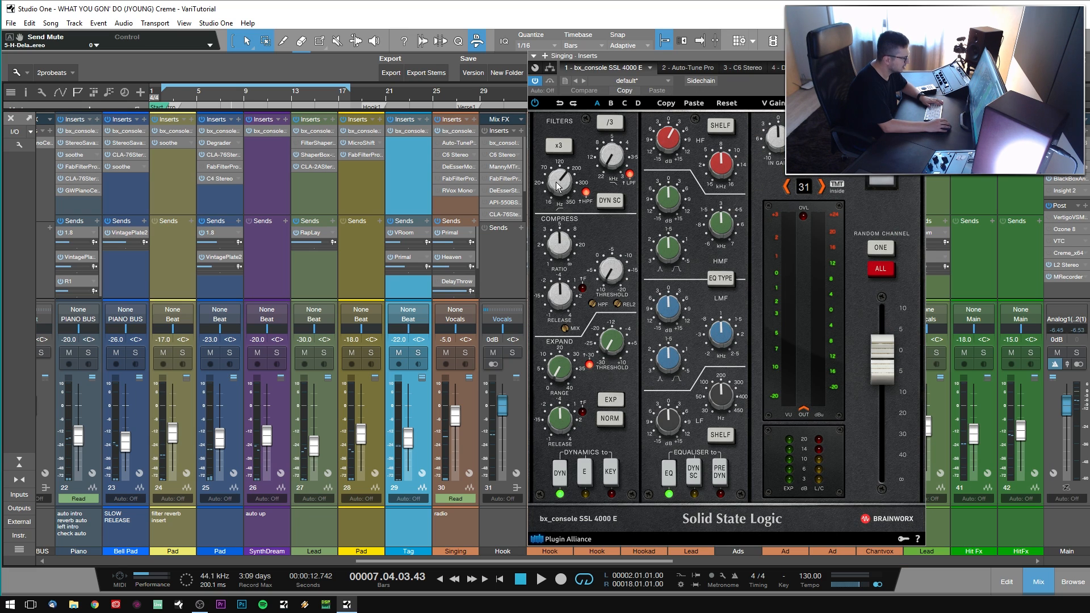
# - Examine the Singing channel's bx_console SSL 4000 E filters and EQ and its C6 multiband, and solo the channel
pyautogui.moveTo(731, 56); pyautogui.dragTo(334, 70)
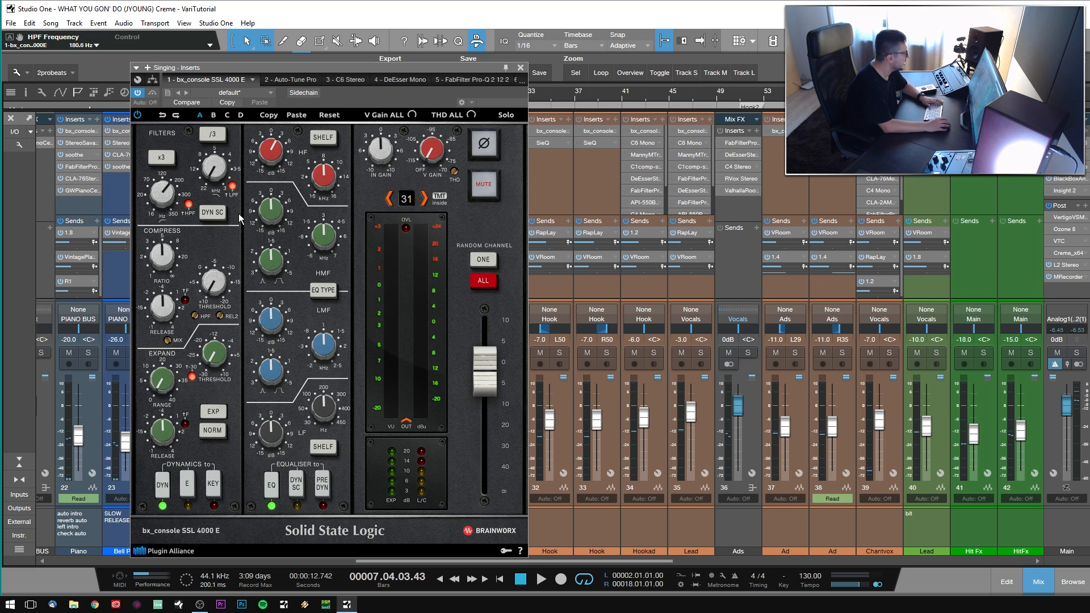
pyautogui.moveTo(269, 156)
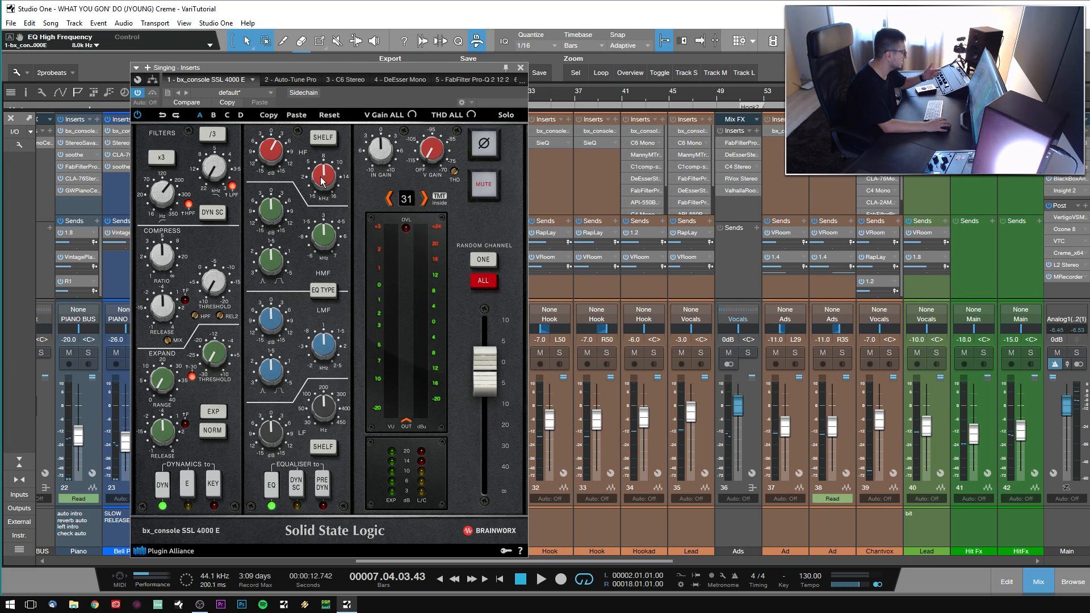
pyautogui.click(345, 80)
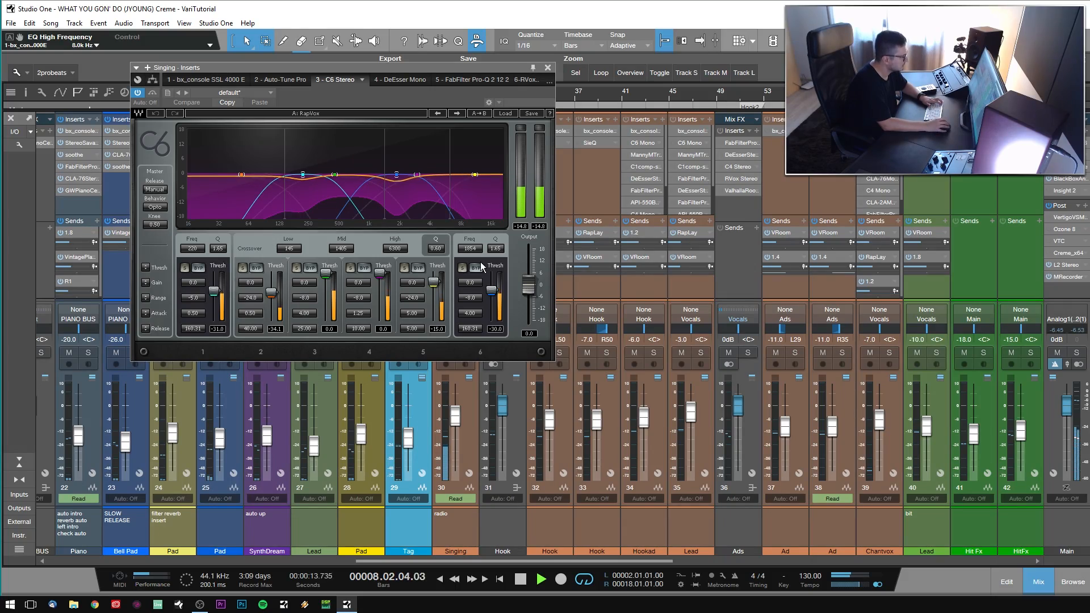
pyautogui.moveTo(496, 68); pyautogui.dragTo(390, 88)
pyautogui.click(466, 352)
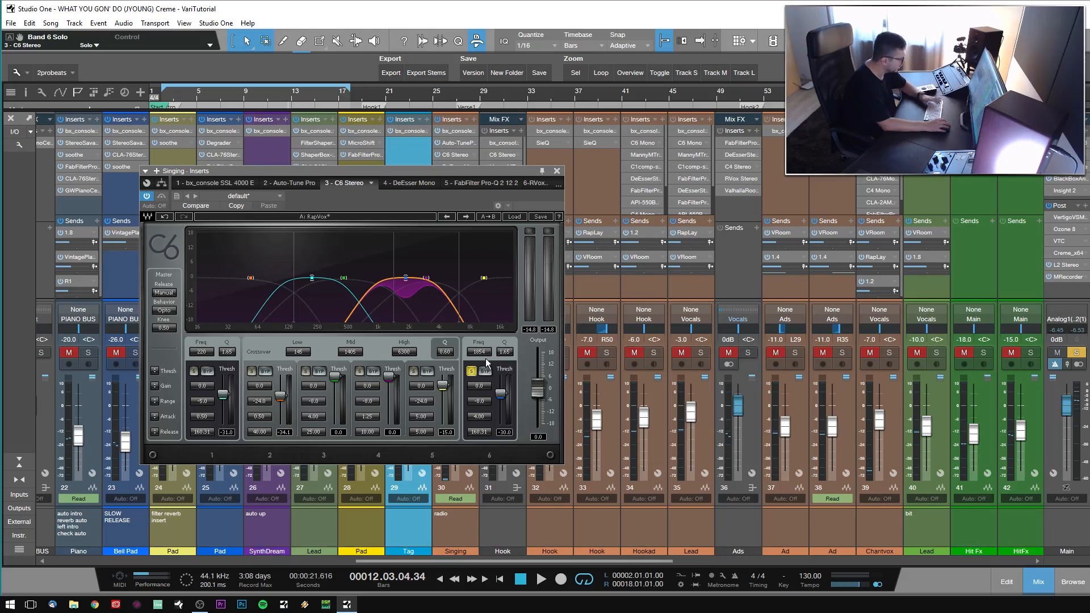
# - Audition individual bands of the Singing channel's C6 in solo, toggling band 1 during playback and moving on to band 2
pyautogui.press('space')
pyautogui.click(193, 370)
pyautogui.press('space')
pyautogui.click(193, 371)
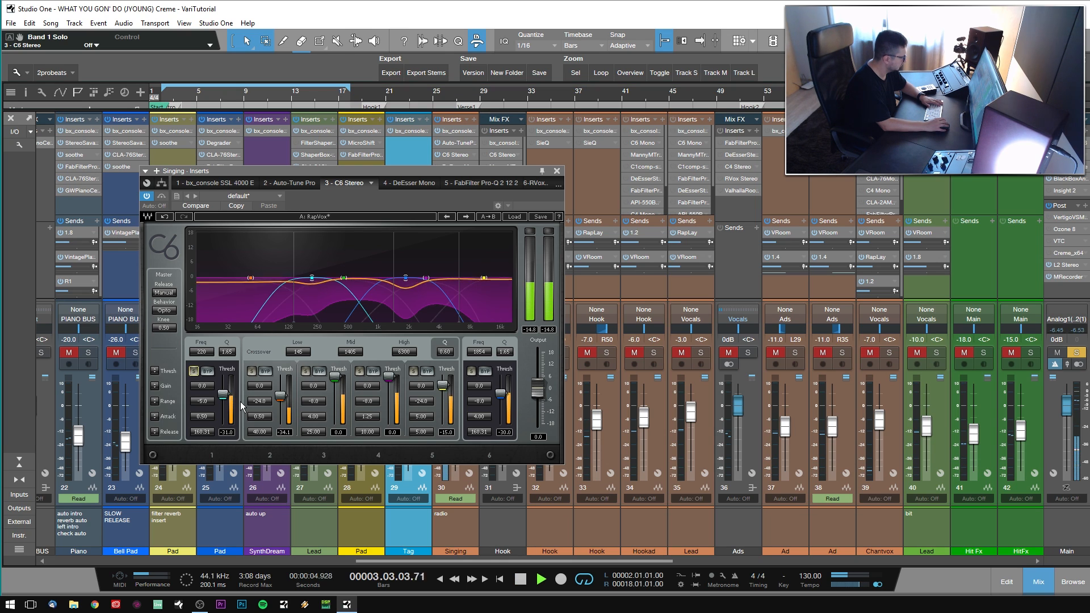
pyautogui.press('space')
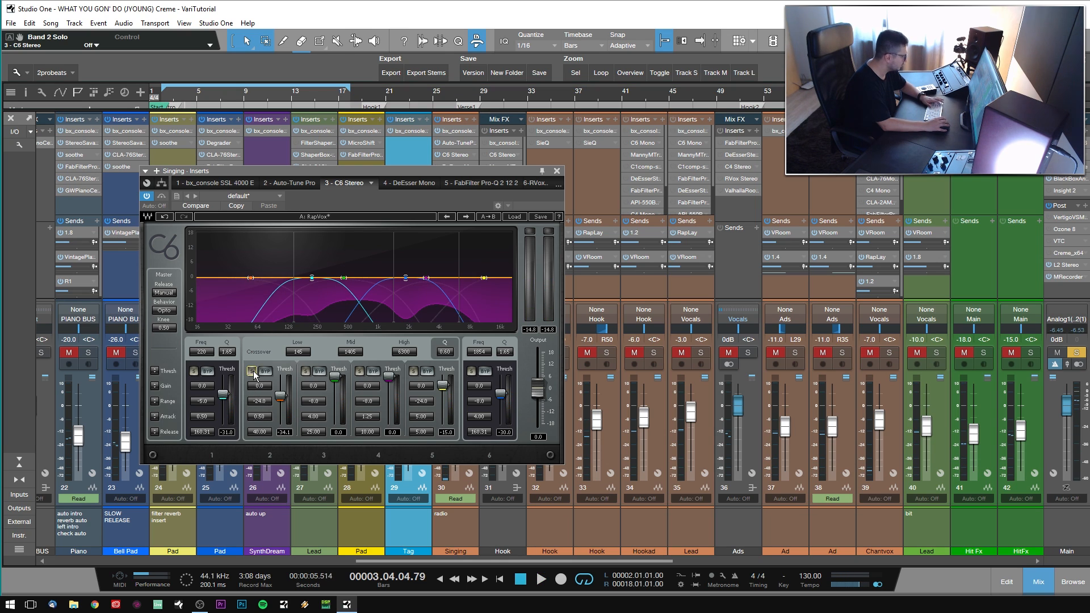
pyautogui.press('space')
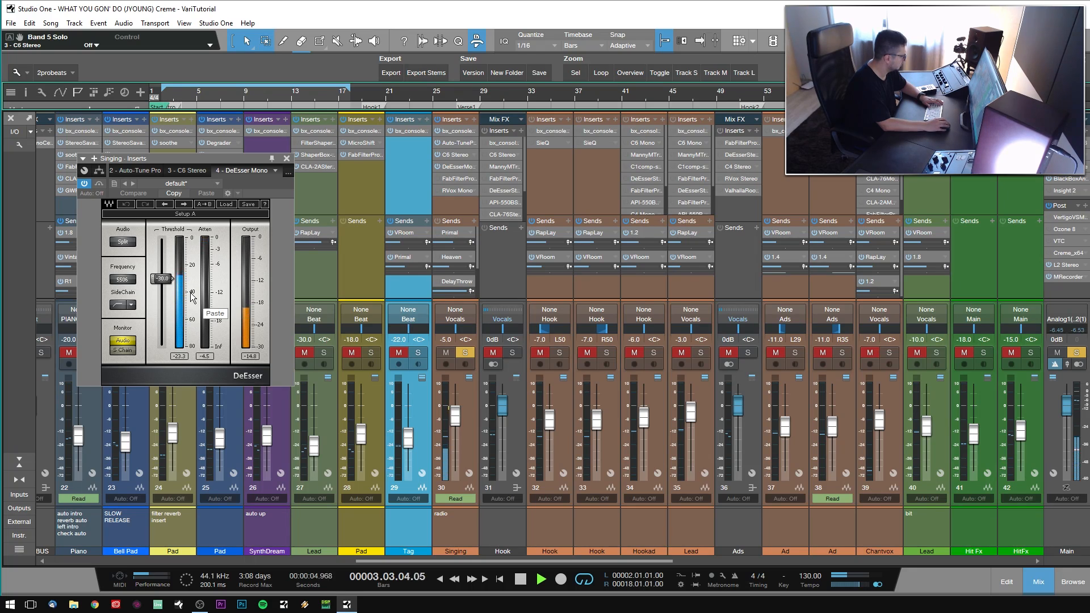
# - Stop playback at the Singing channel's DeEsser, examine its FabFilter Pro-Q 2 curve and close the EQ window
pyautogui.press('space')
pyautogui.doubleClick(456, 179)
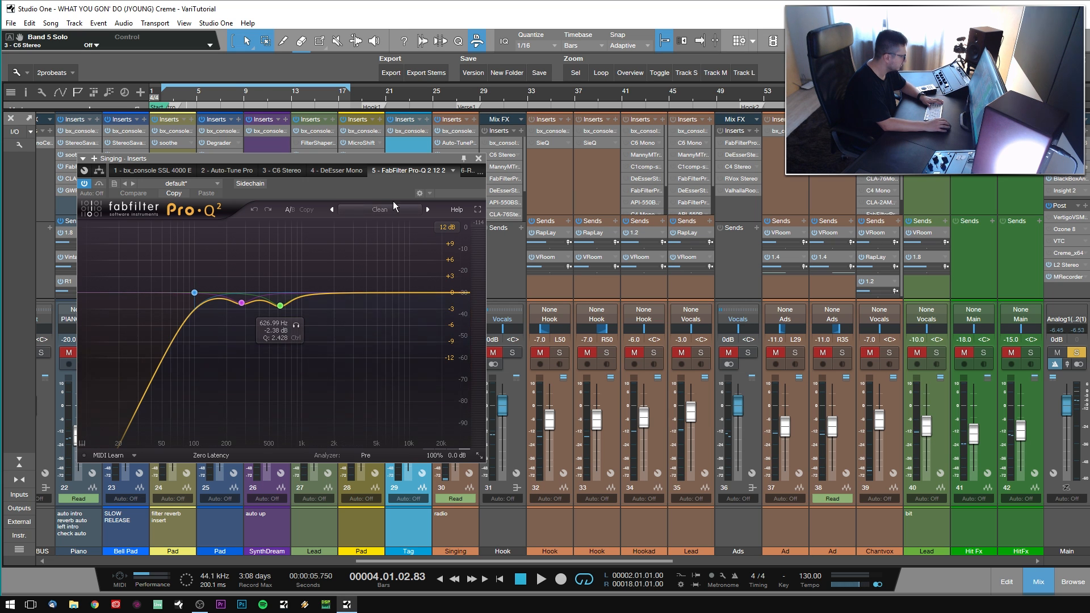
pyautogui.click(480, 159)
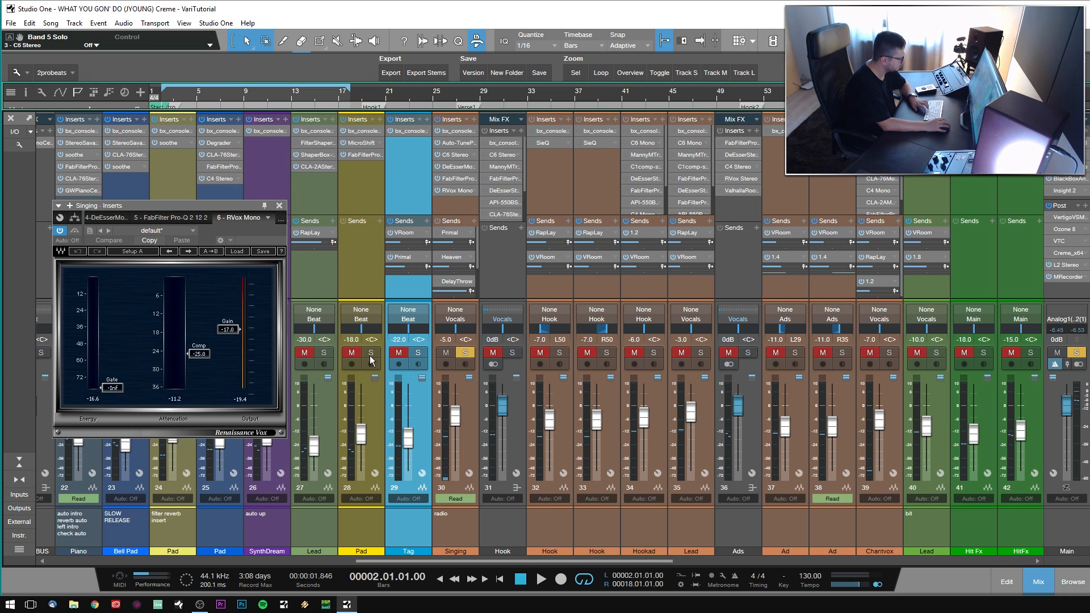
# - Audition the Singing vocal through its RVox compressor, stop playback and unsolo the channel
pyautogui.press('space')
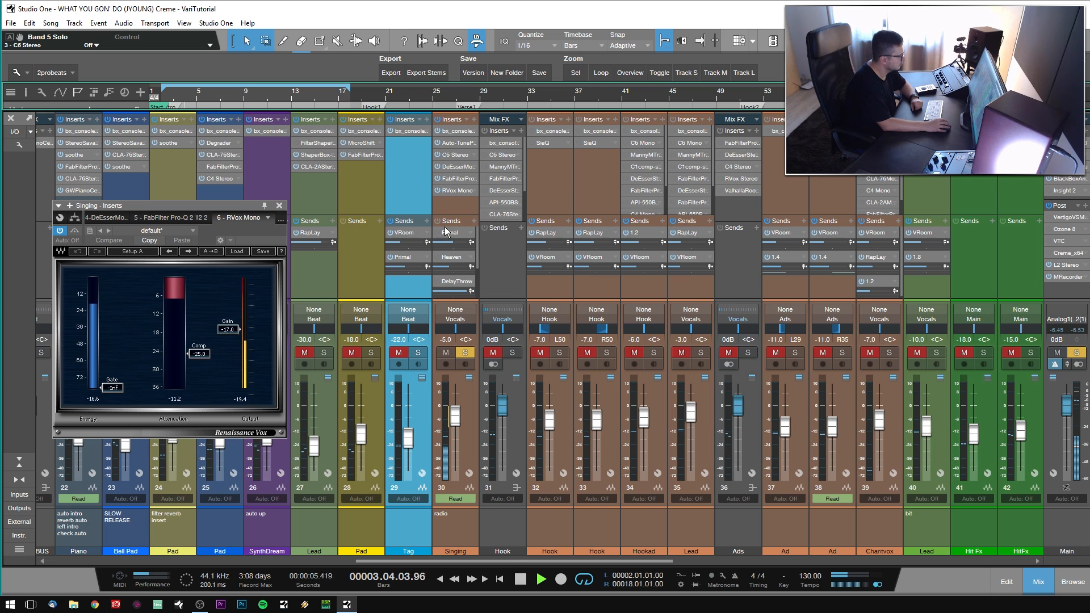
pyautogui.press('space')
pyautogui.click(464, 354)
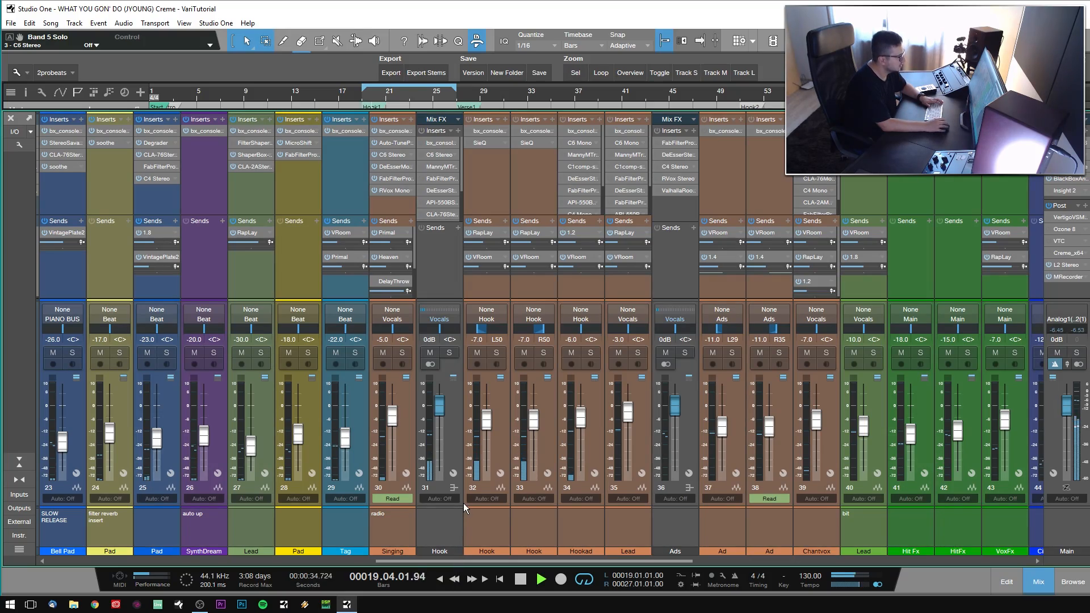
# - Solo the Hook bus while the Hook1 section plays
pyautogui.click(449, 364)
pyautogui.click(449, 352)
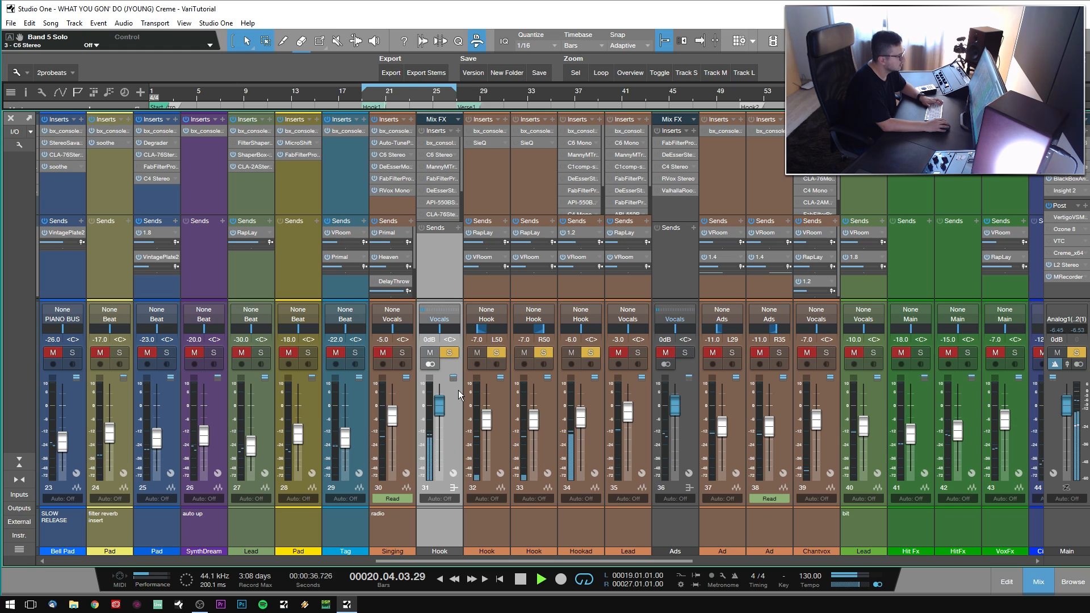
# - Toggle the Hook bus solo during playback to compare it with the full mix, and select its two panned Hook tracks
pyautogui.click(449, 353)
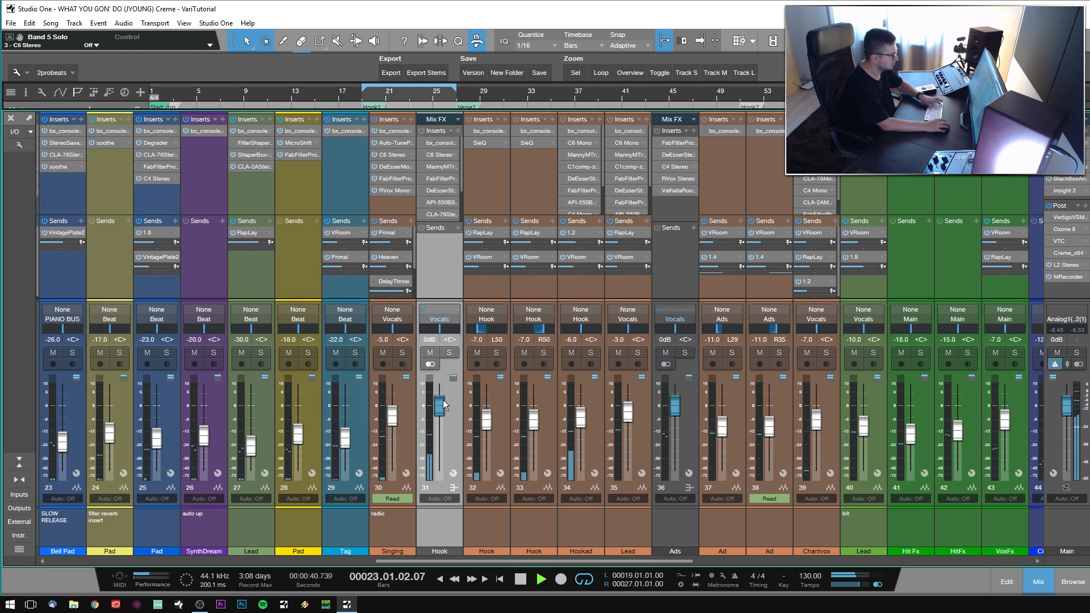
pyautogui.click(450, 353)
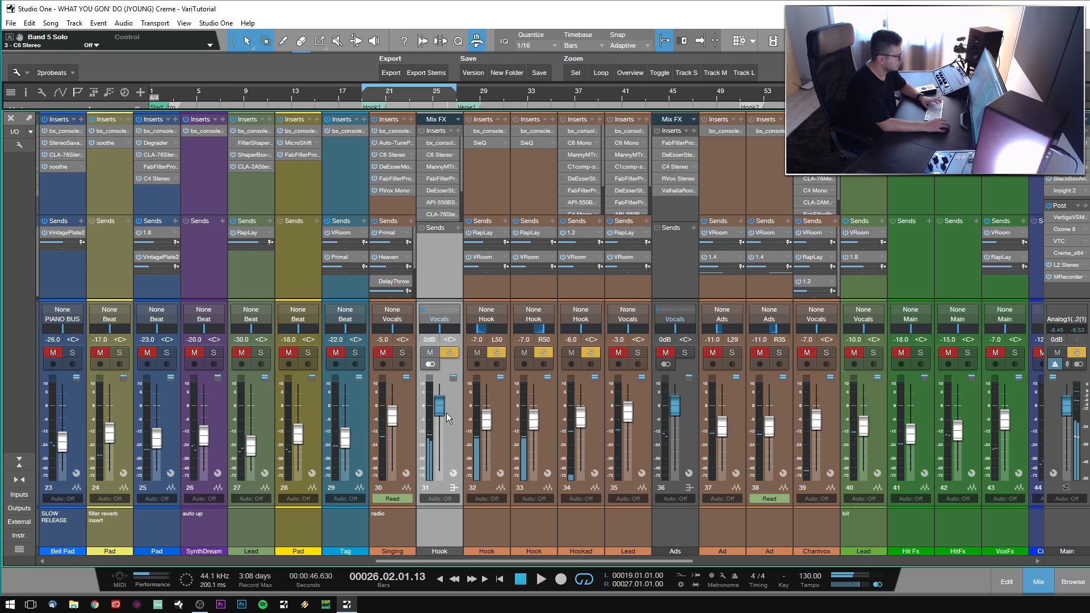
pyautogui.click(487, 415)
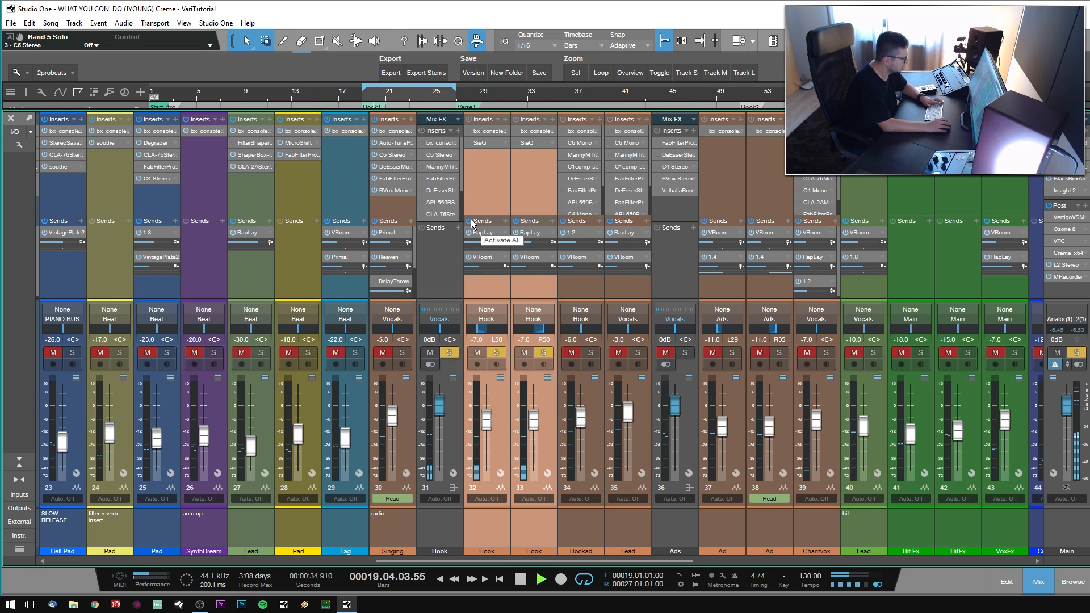
# - Stop playback and examine the panned Hook track's bx_console SSL 4000 E and SieQ inserts, pointing out the SieQ mid gain
pyautogui.press('space')
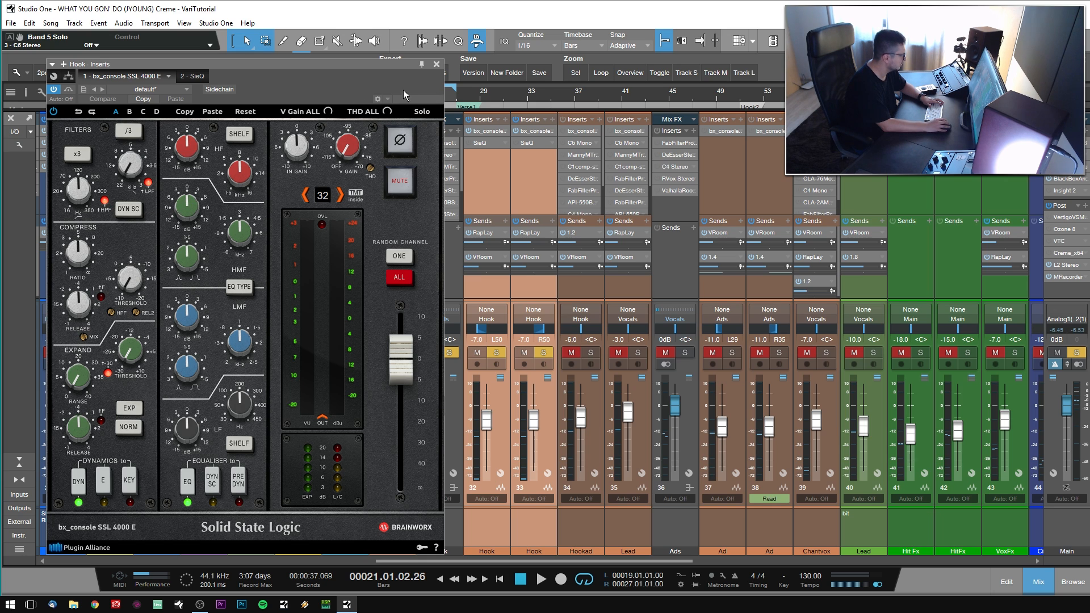
pyautogui.click(437, 65)
pyautogui.click(488, 142)
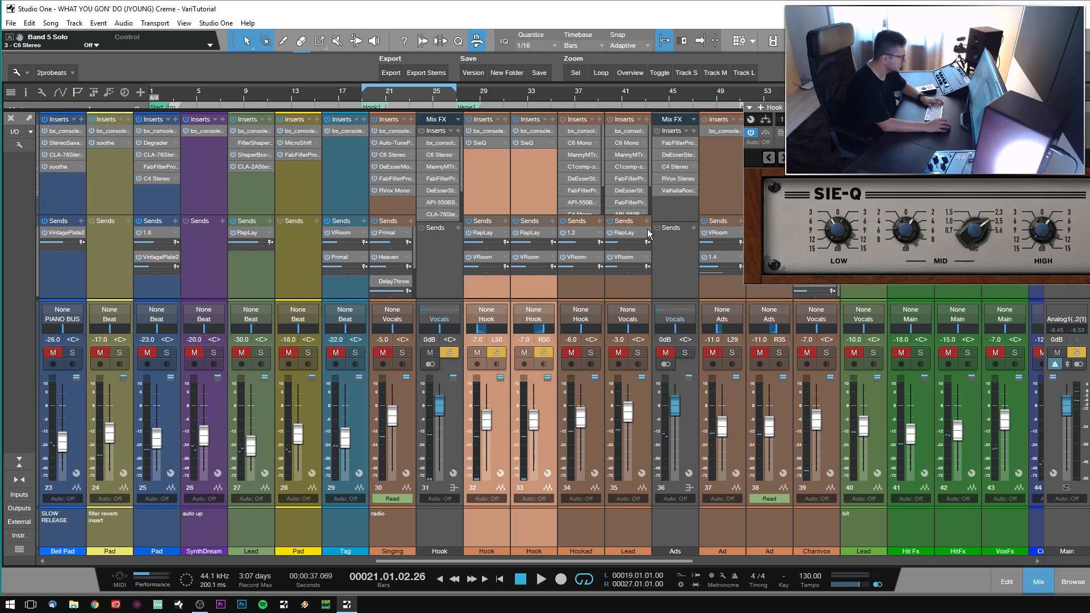
pyautogui.moveTo(327, 196); pyautogui.dragTo(383, 182)
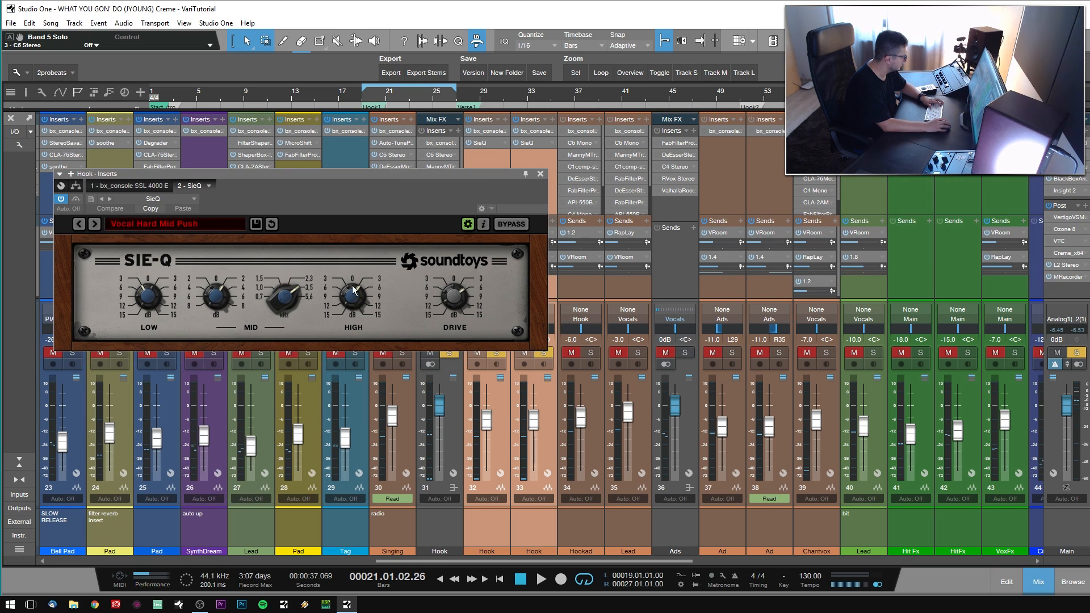
pyautogui.moveTo(217, 298); pyautogui.dragTo(218, 301)
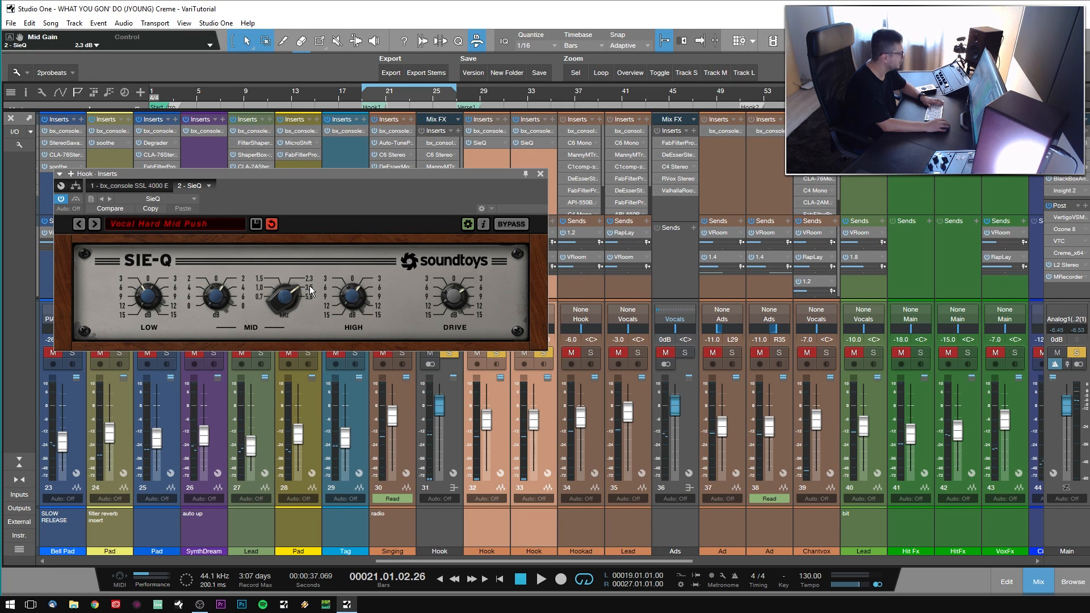
pyautogui.click(540, 173)
# - Play the hook section, comparing the Hook bus soloed and unsoloed, and stop playback
pyautogui.press('space')
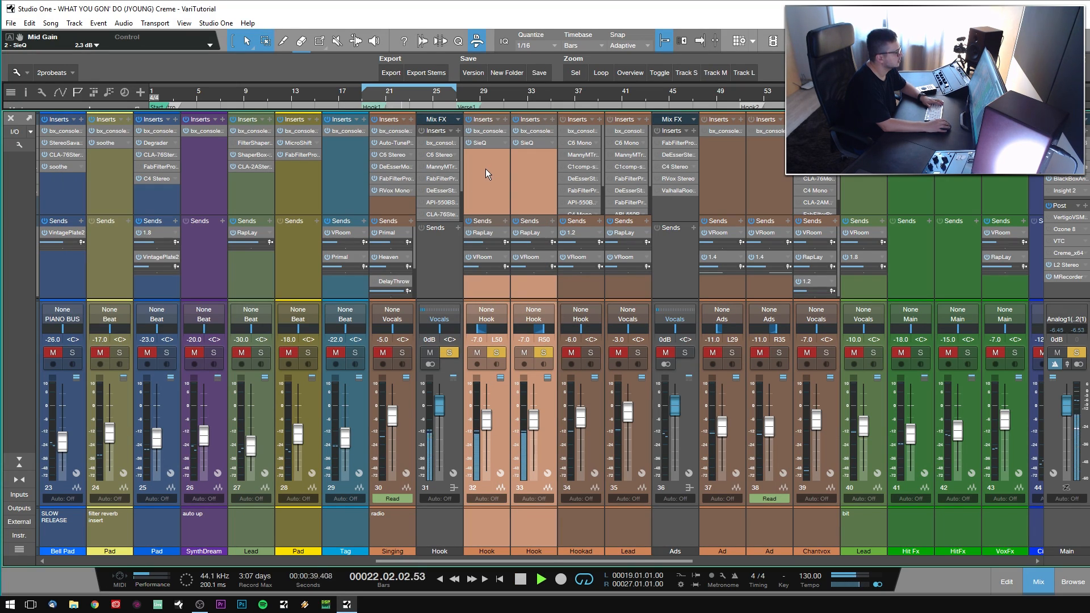
pyautogui.click(447, 353)
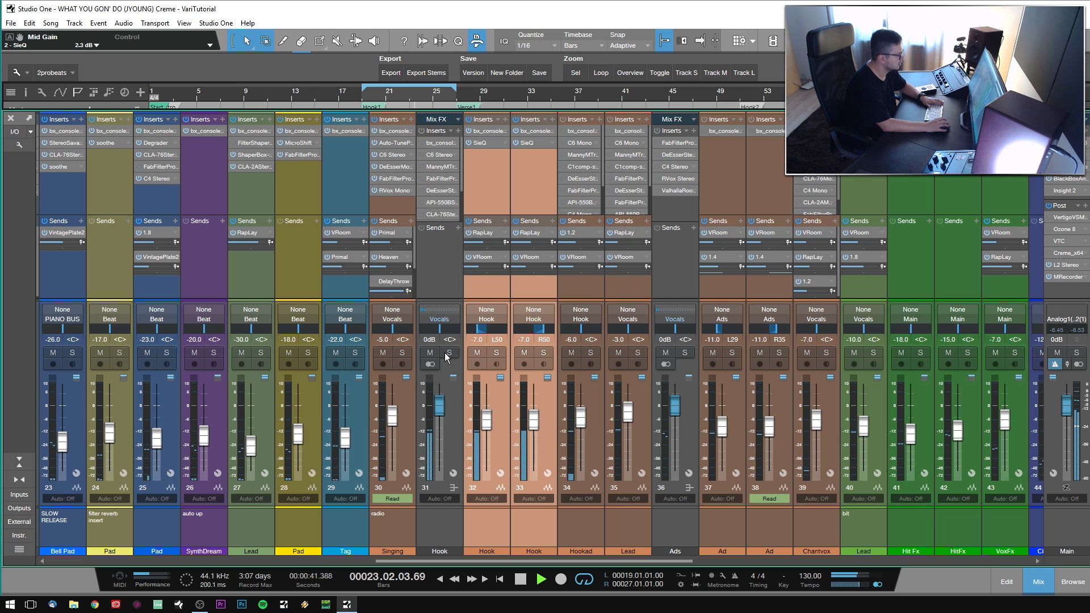
pyautogui.click(447, 353)
pyautogui.press('space')
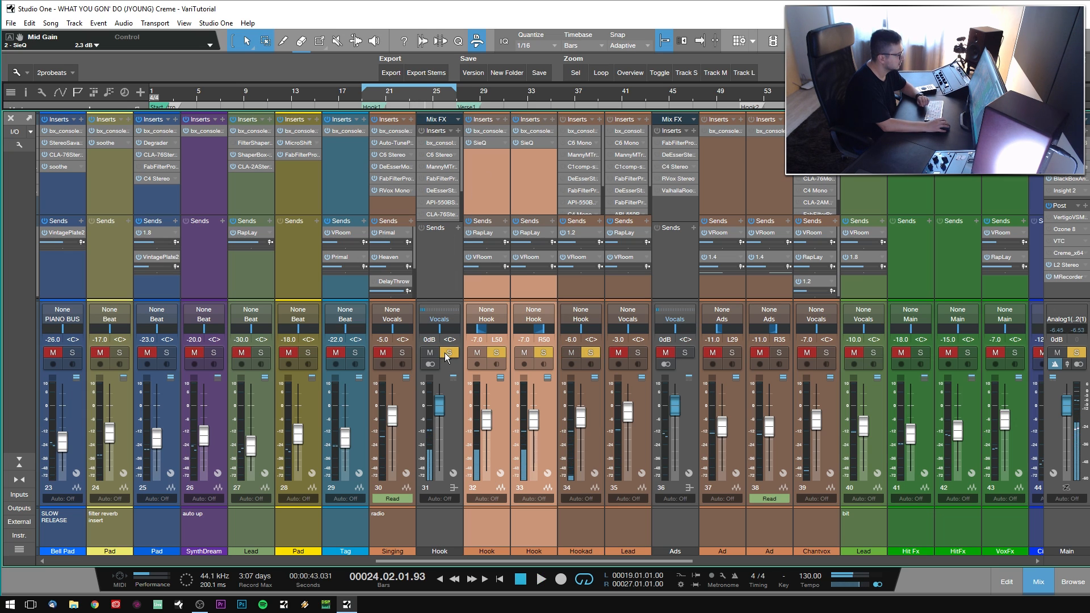
pyautogui.click(457, 354)
pyautogui.click(454, 353)
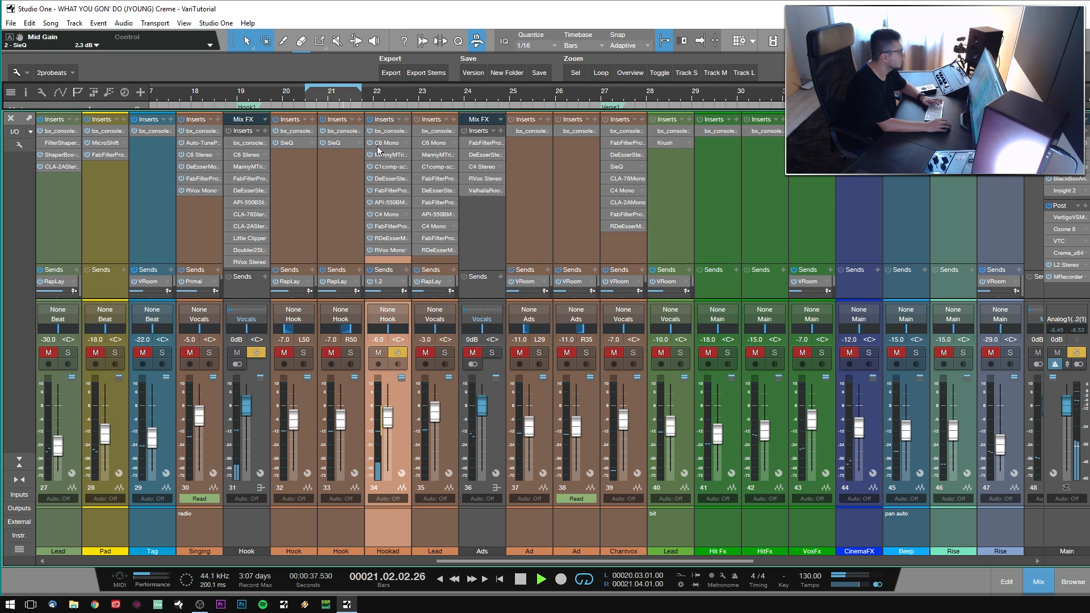
# - Open the Hookad track's MannyM TripleD insert and audition its DeBoxy and DeHarsher bands in listen mode
pyautogui.click(387, 131)
pyautogui.moveTo(380, 177); pyautogui.dragTo(425, 61)
pyautogui.click(313, 72)
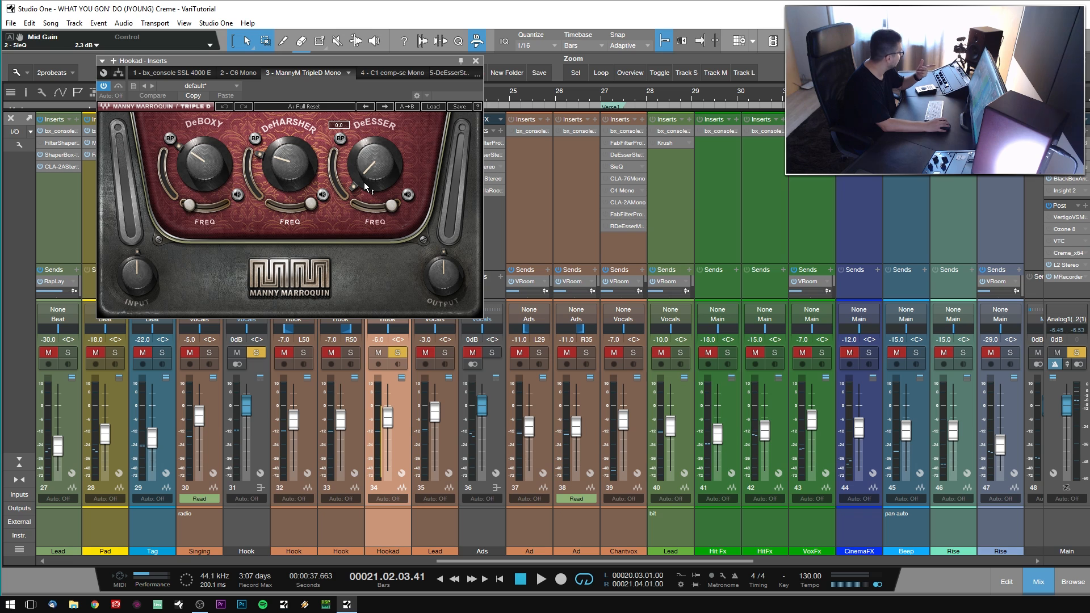
pyautogui.click(237, 195)
pyautogui.press('space')
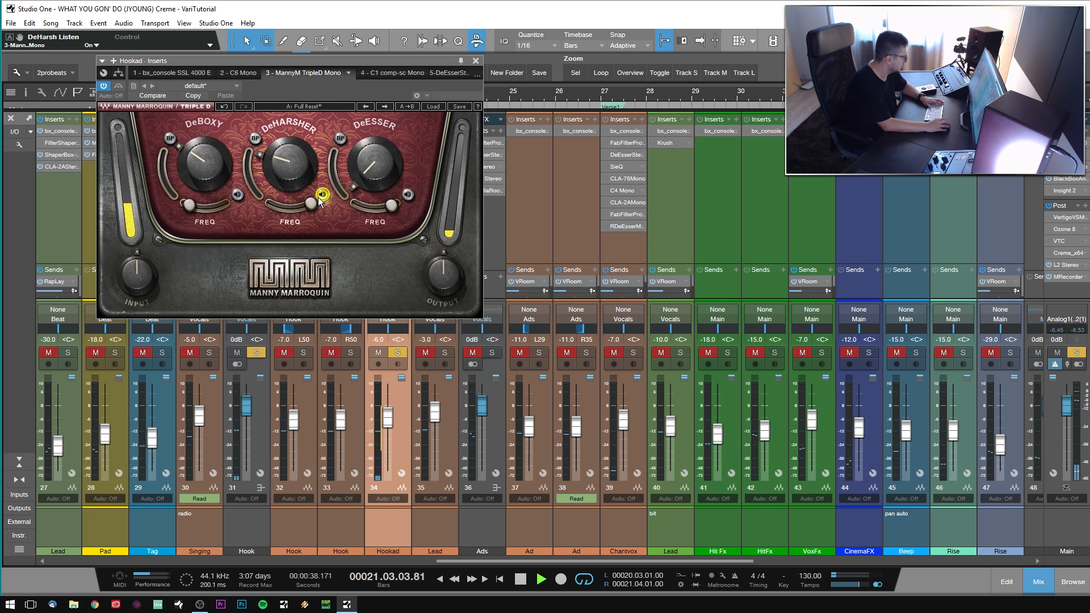
pyautogui.click(322, 196)
# - Audition the Hookad track's C1 compressor side chain, return its monitor to Audio and stop playback
pyautogui.click(392, 73)
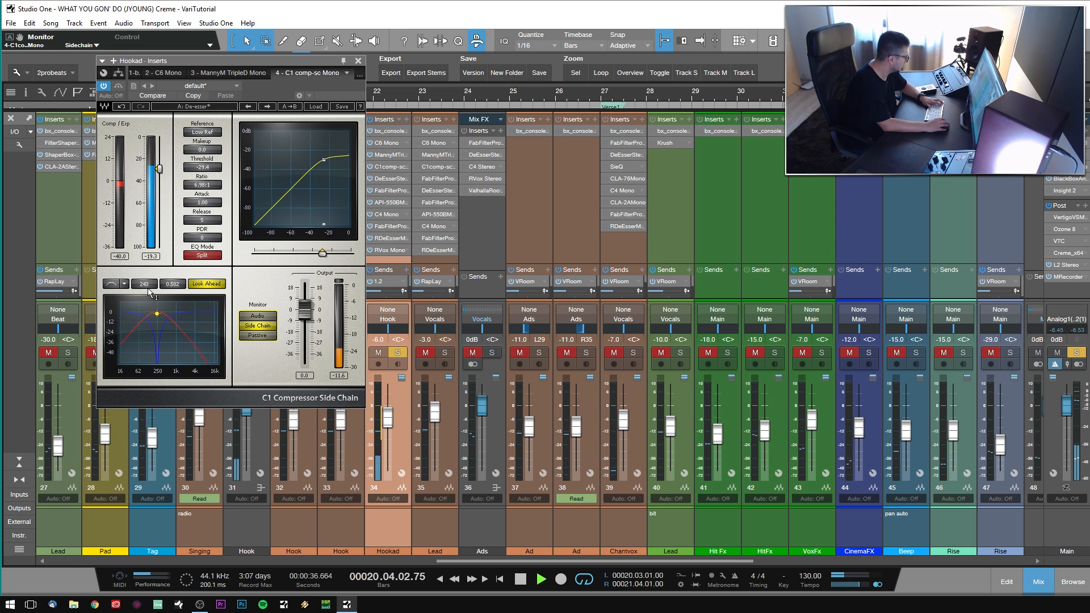
pyautogui.click(257, 316)
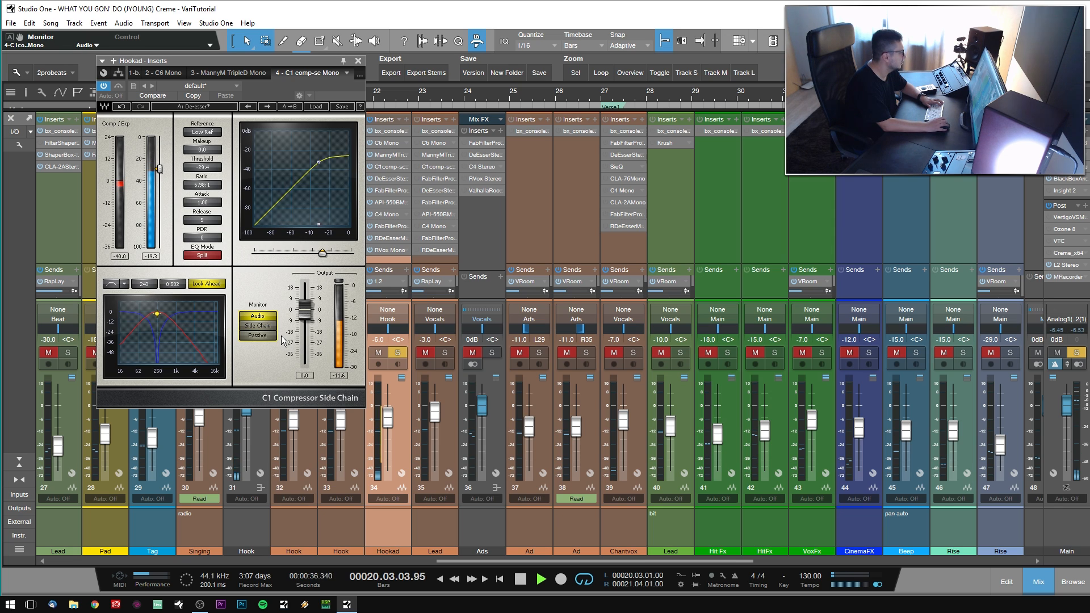
pyautogui.press('space')
pyautogui.click(316, 107)
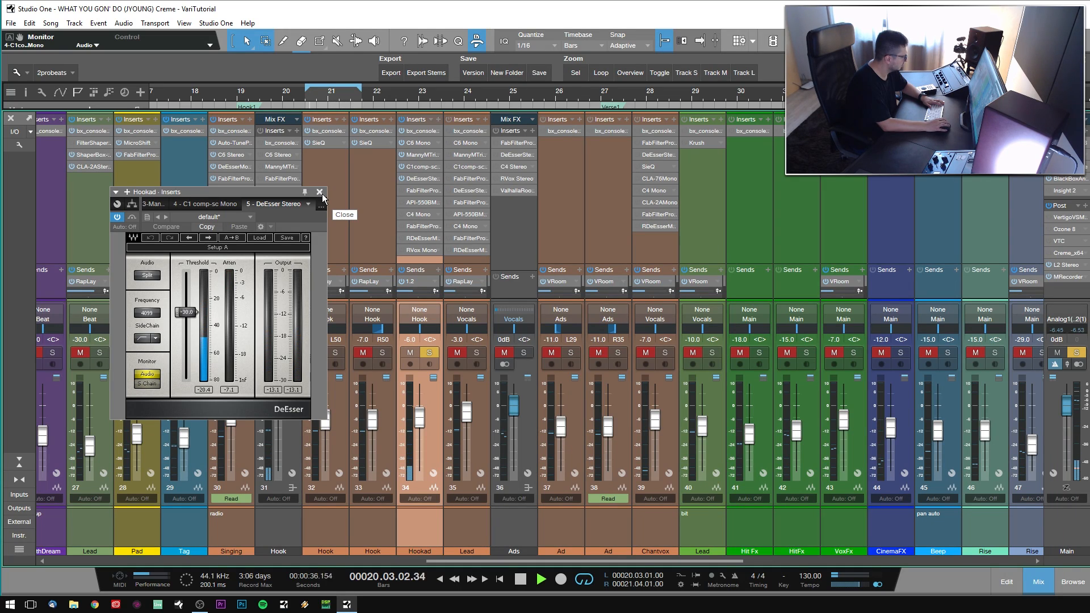
# - Finish auditioning the Hookad track's DeEsser, stop playback and examine the low cut and dip in its FabFilter Pro-Q 2
pyautogui.click(320, 193)
pyautogui.press('space')
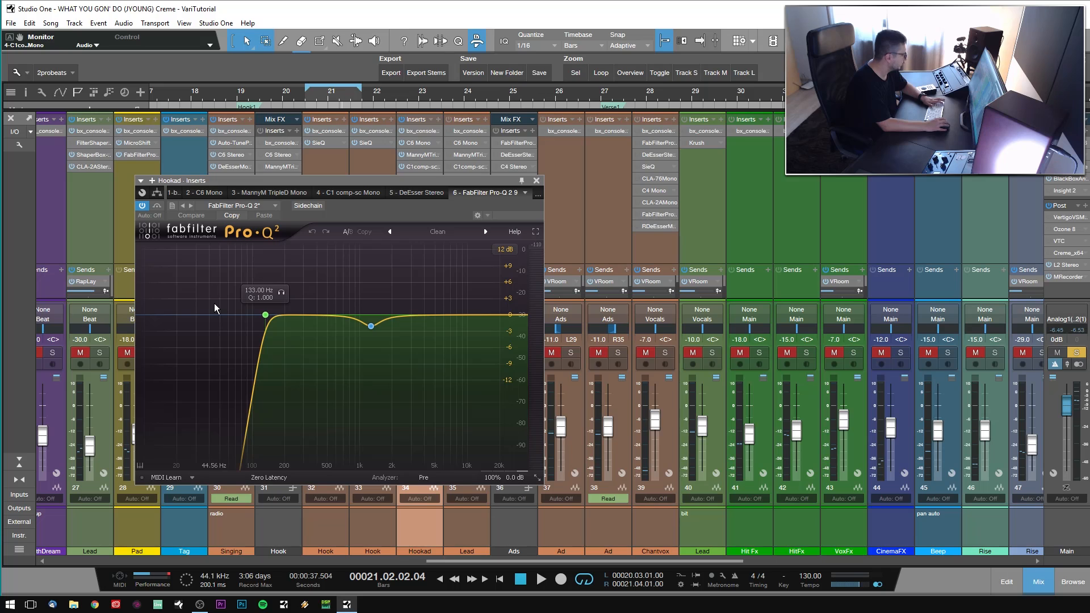
pyautogui.click(419, 215)
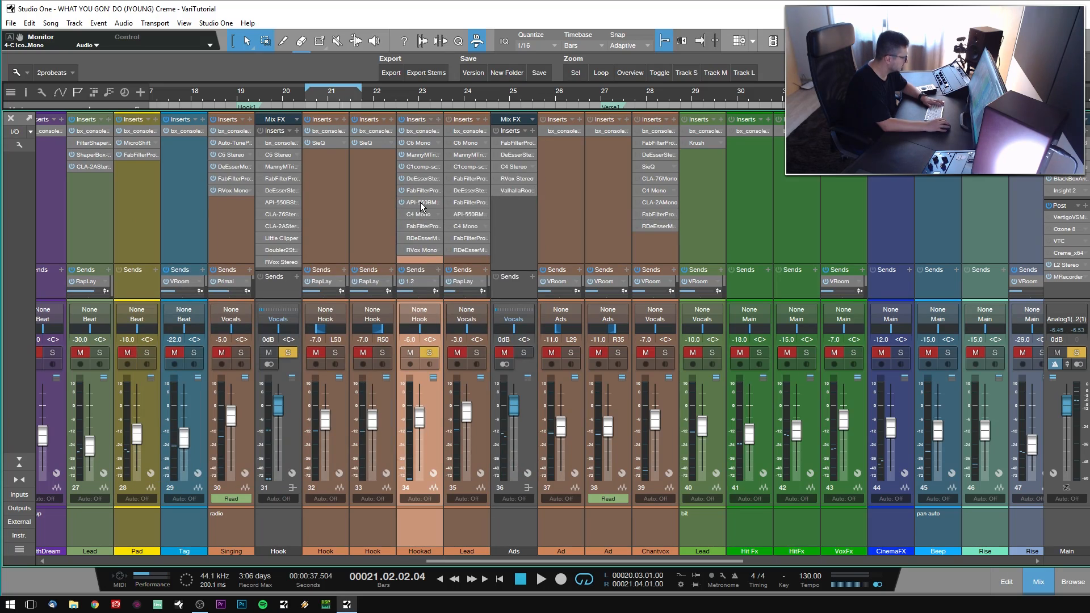
# - Open the Hookad track's API-550B equalizer and compare it bypassed and active during playback, closing its window
pyautogui.click(420, 203)
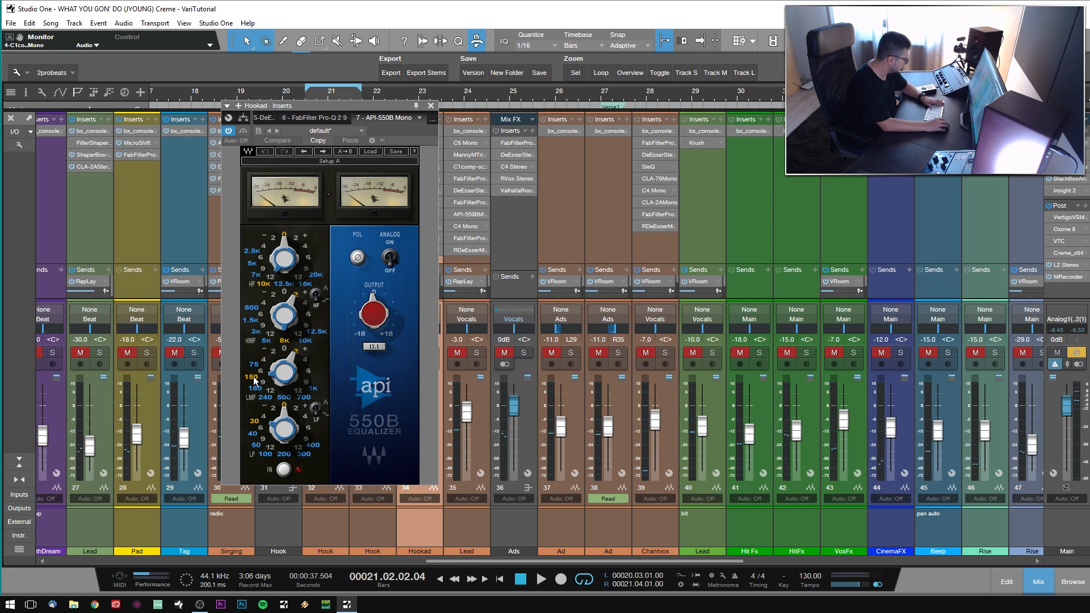
pyautogui.press('space')
pyautogui.click(244, 132)
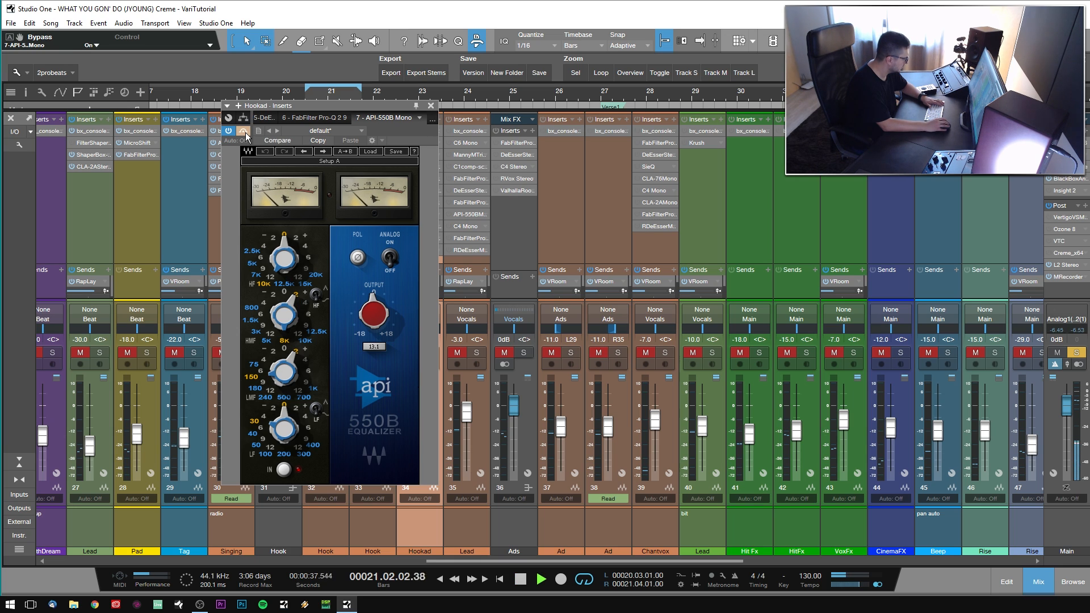
pyautogui.click(245, 132)
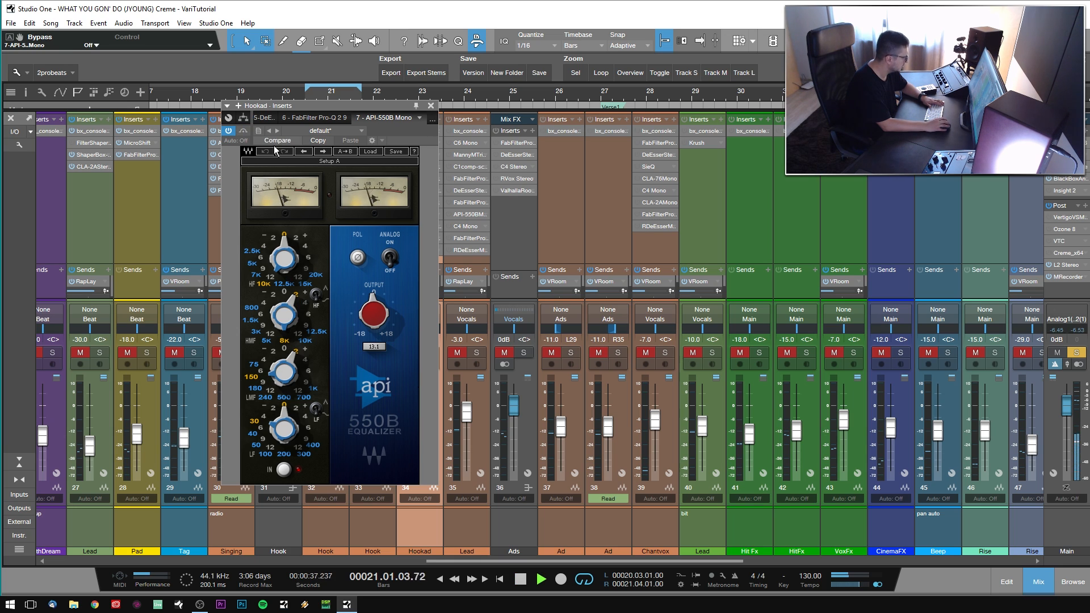
pyautogui.click(431, 105)
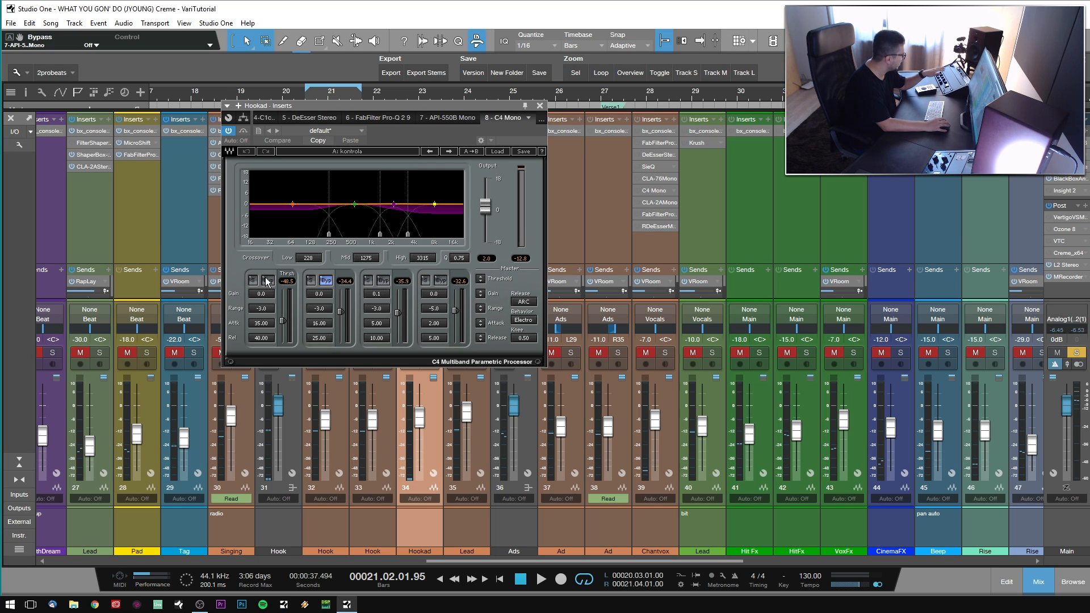
# - Audition the Hookad track's second Pro-Q 2 during playback, turn off its band solo, stop playback and close the EQ
pyautogui.press('space')
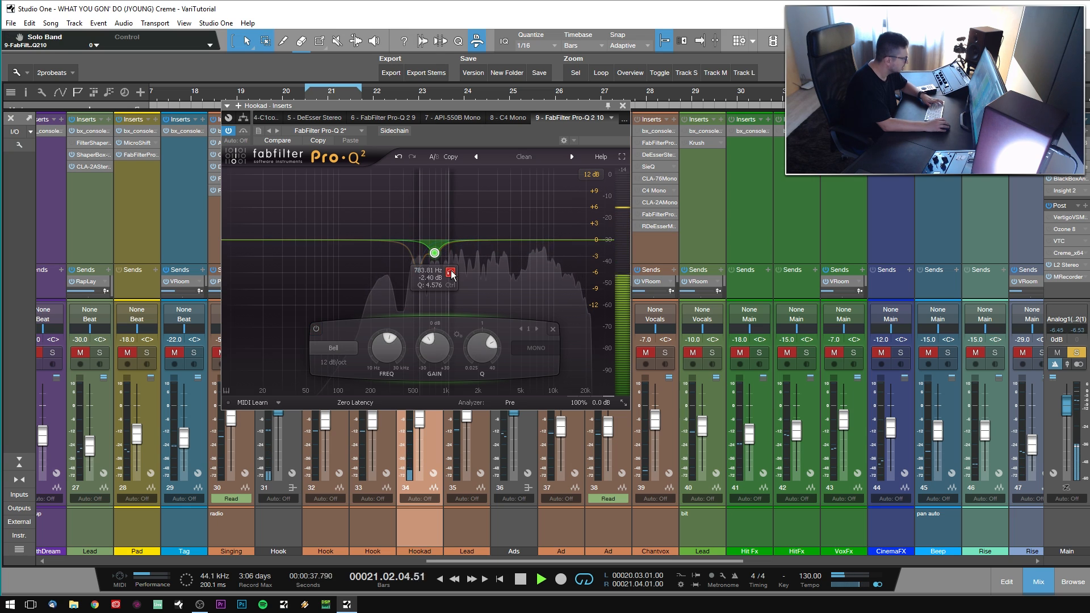
pyautogui.click(450, 274)
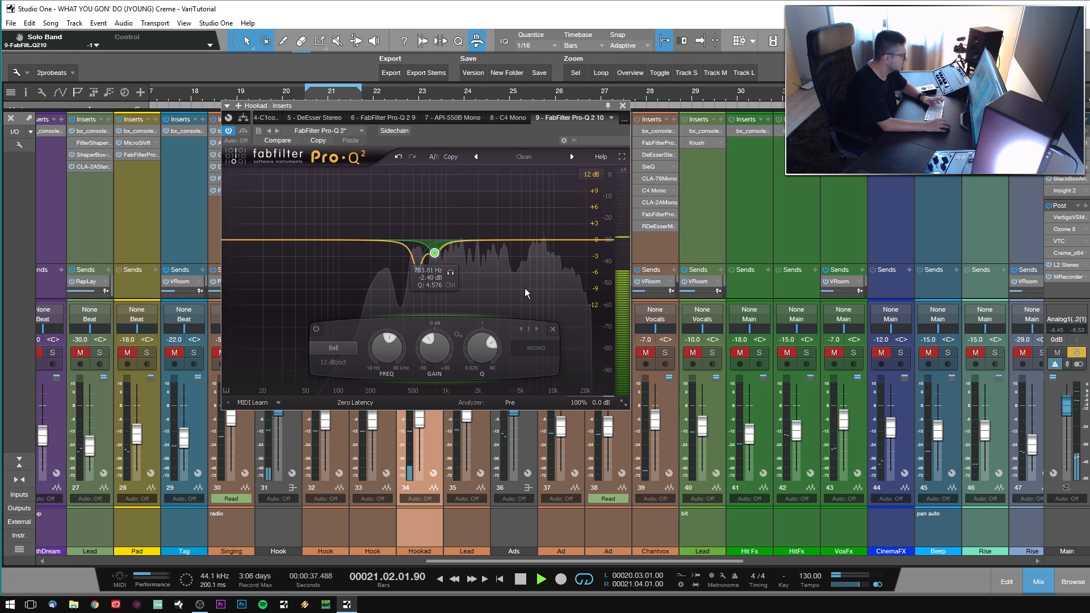
pyautogui.press('space')
pyautogui.click(622, 105)
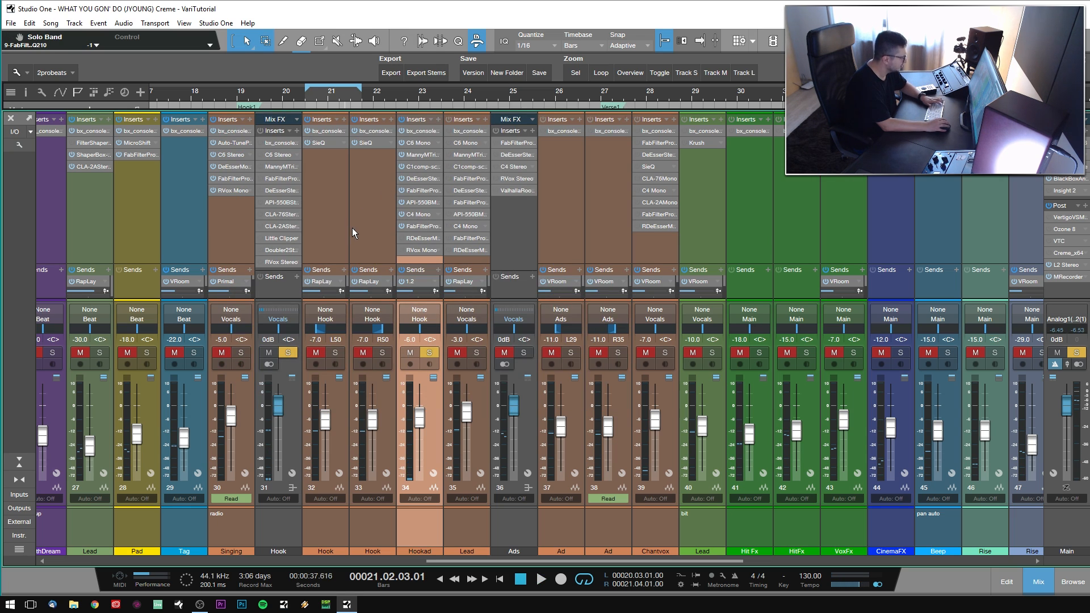
# - Activate the Hookad track's RDeEsser insert, audition it with a short playback and close its window
pyautogui.click(402, 238)
pyautogui.doubleClick(421, 238)
pyautogui.press('space')
pyautogui.press('space')
pyautogui.click(468, 106)
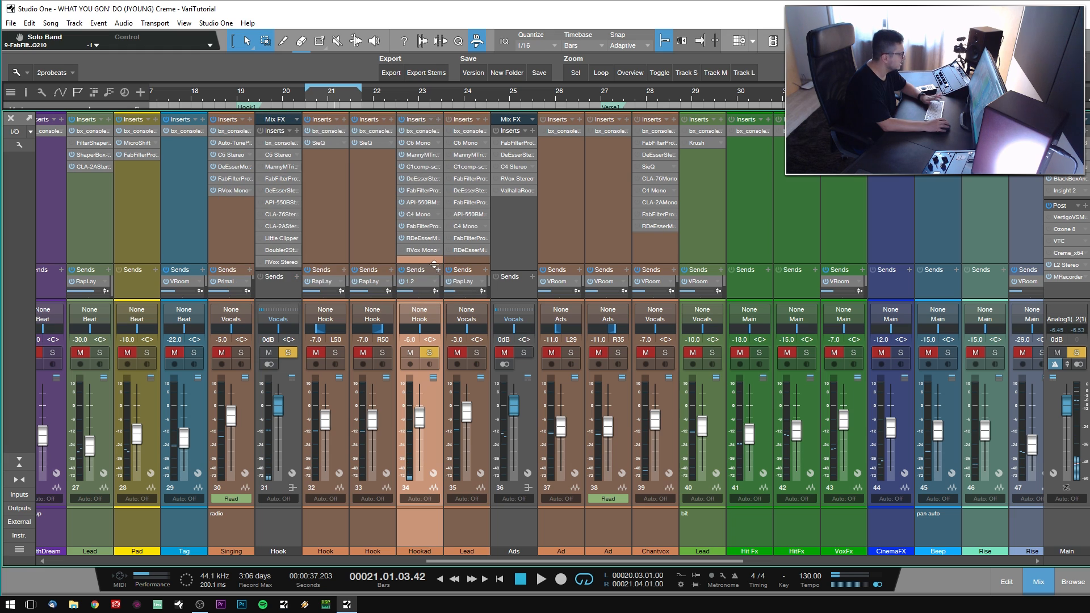
# - Activate the Hookad track's RVox insert and show its compressor window for auditioning
pyautogui.doubleClick(400, 250)
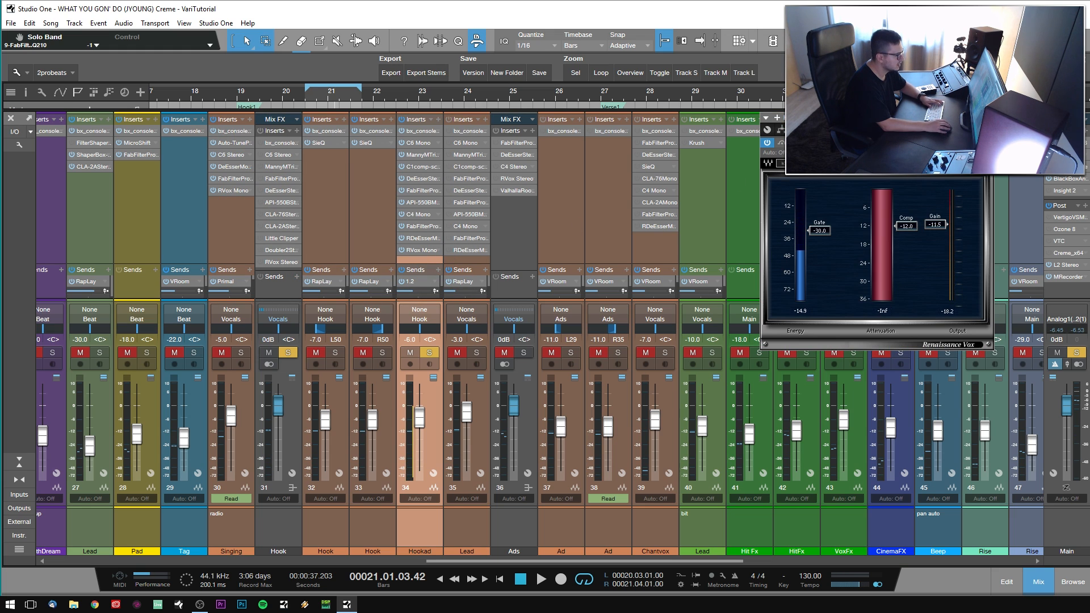
pyautogui.moveTo(824, 117); pyautogui.dragTo(236, 168)
pyautogui.press('F3')
pyautogui.press('space')
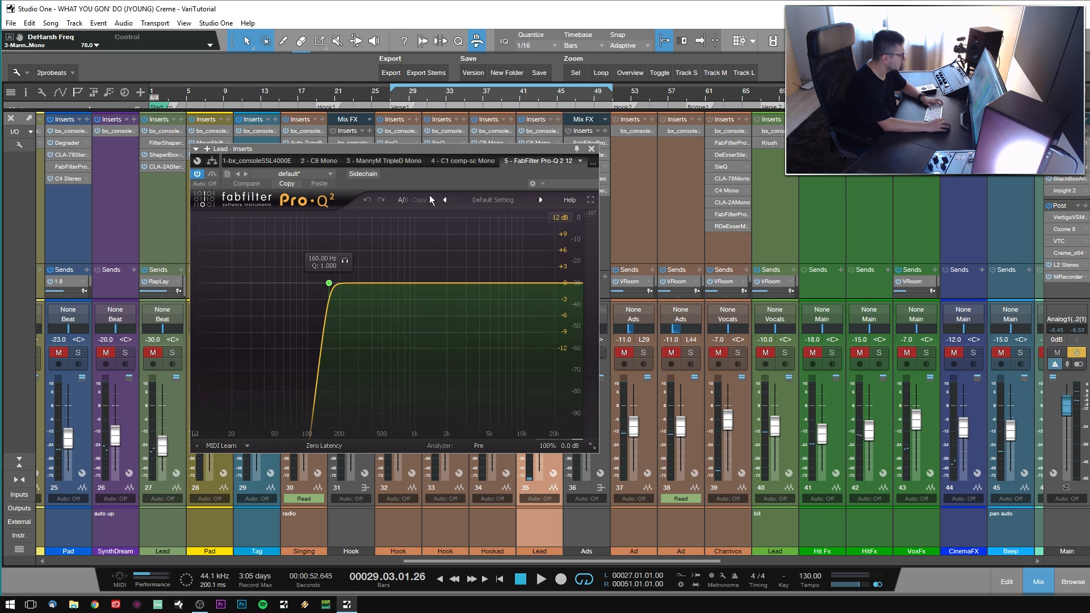
# - Go through the Lead vocal's first Pro-Q 2 and DeEsser inserts and bring up its second Pro-Q 2 during playback
pyautogui.click(592, 163)
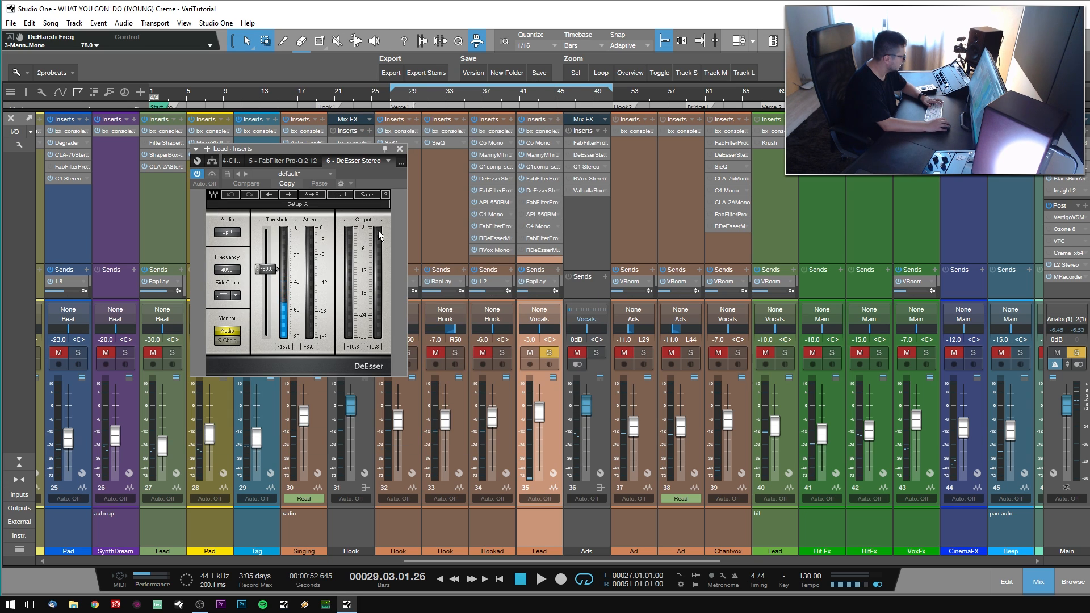
pyautogui.press('space')
pyautogui.click(401, 165)
pyautogui.click(341, 249)
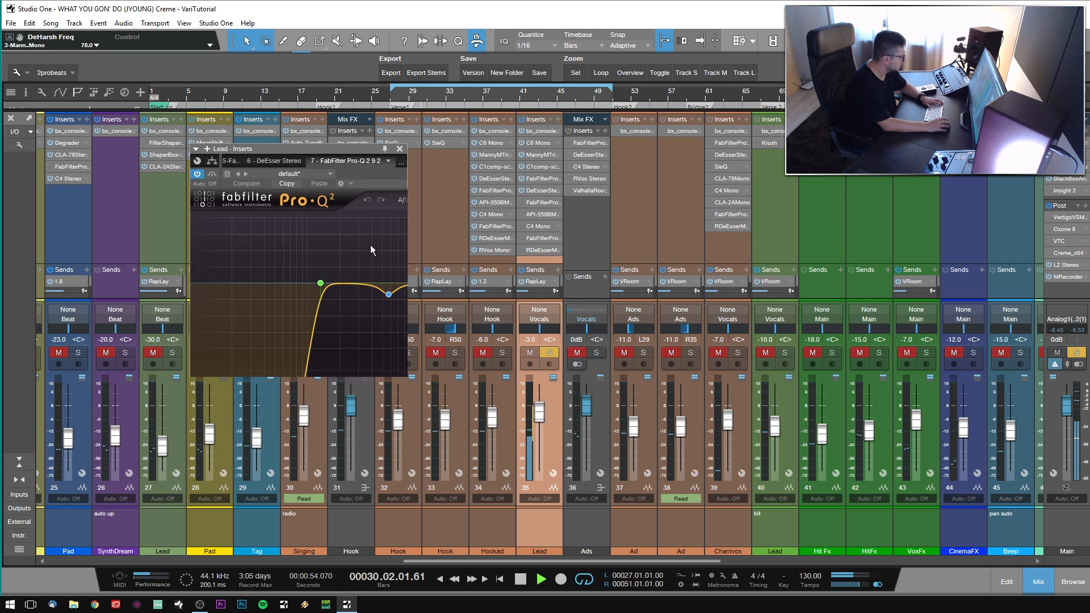